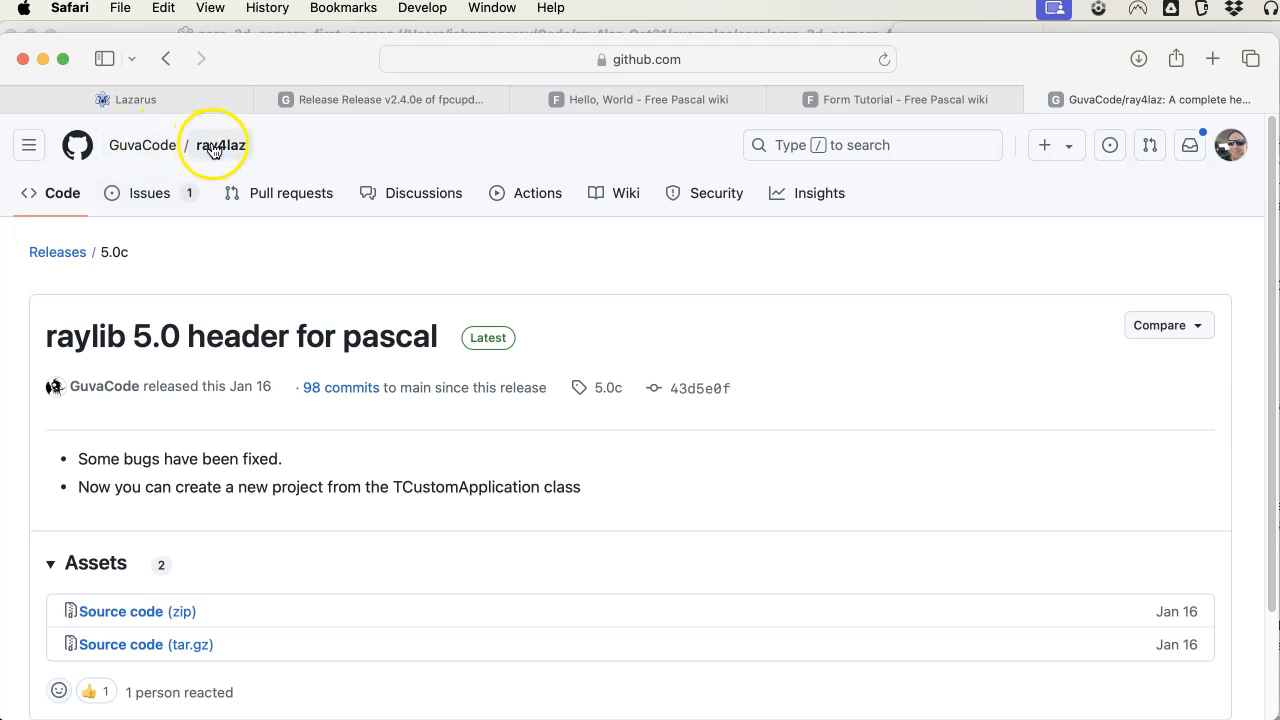
Download the tar.gz source code of the ray4laz 5.0c release.
scroll(300, 280, "down", 3)
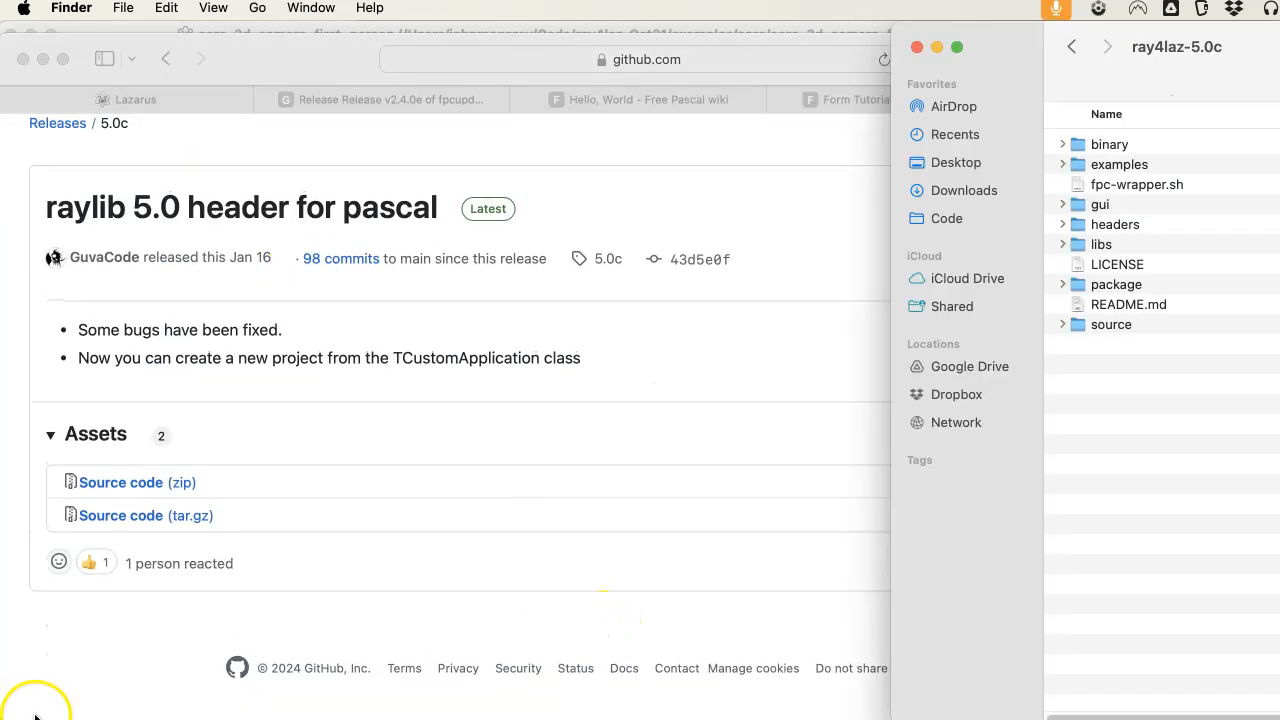
left_click(186, 517)
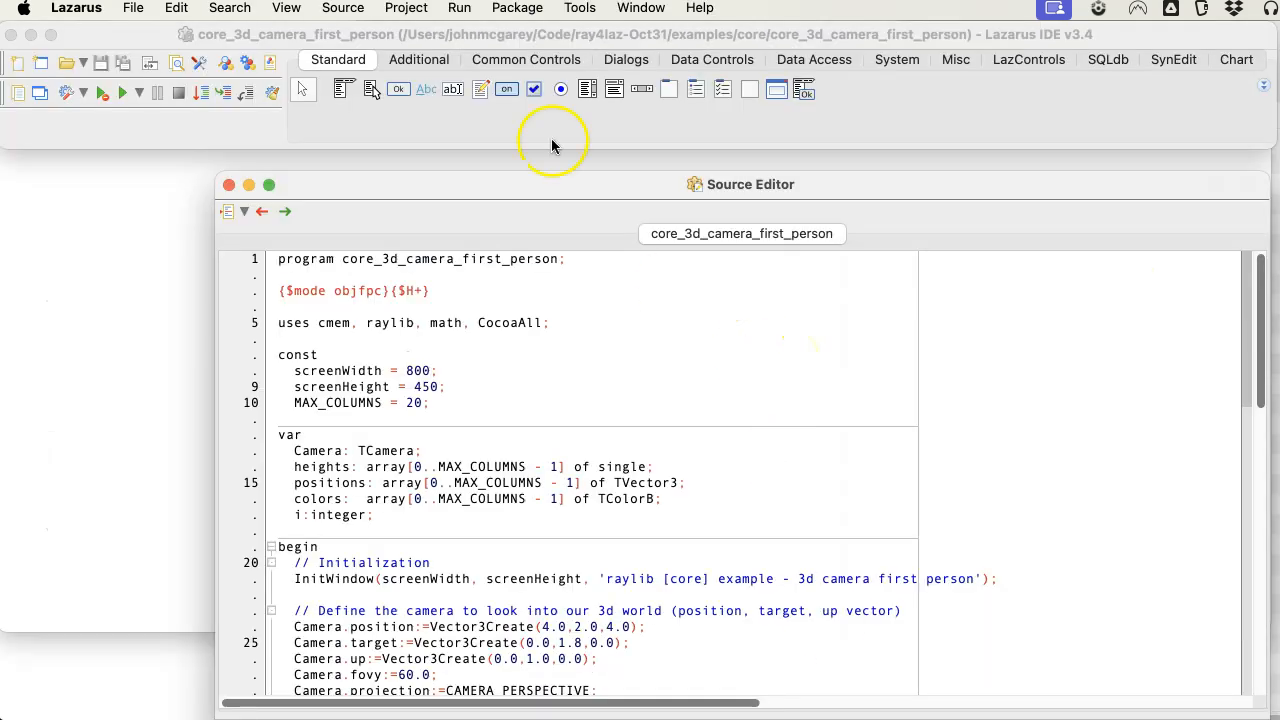
In Lazarus, open the package file ray4laz.lpk from Downloads/ray4laz-5.0c/package and compile it.
left_click(517, 9)
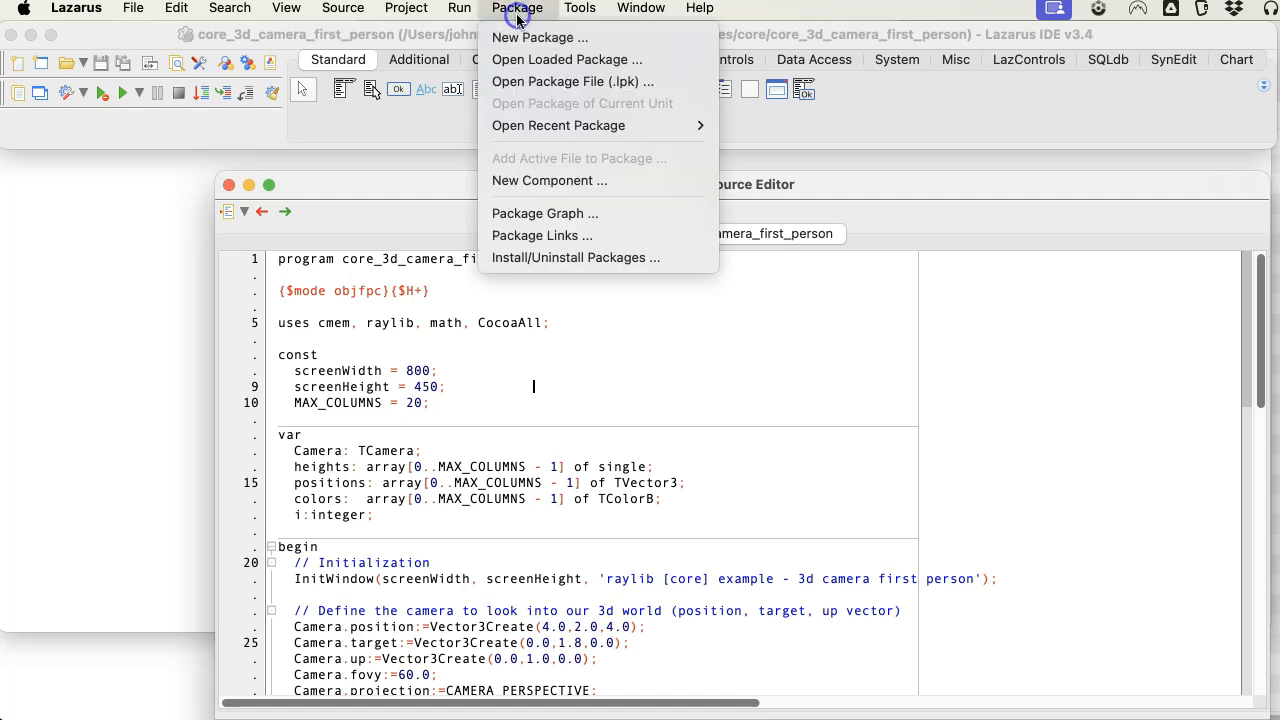
left_click(566, 84)
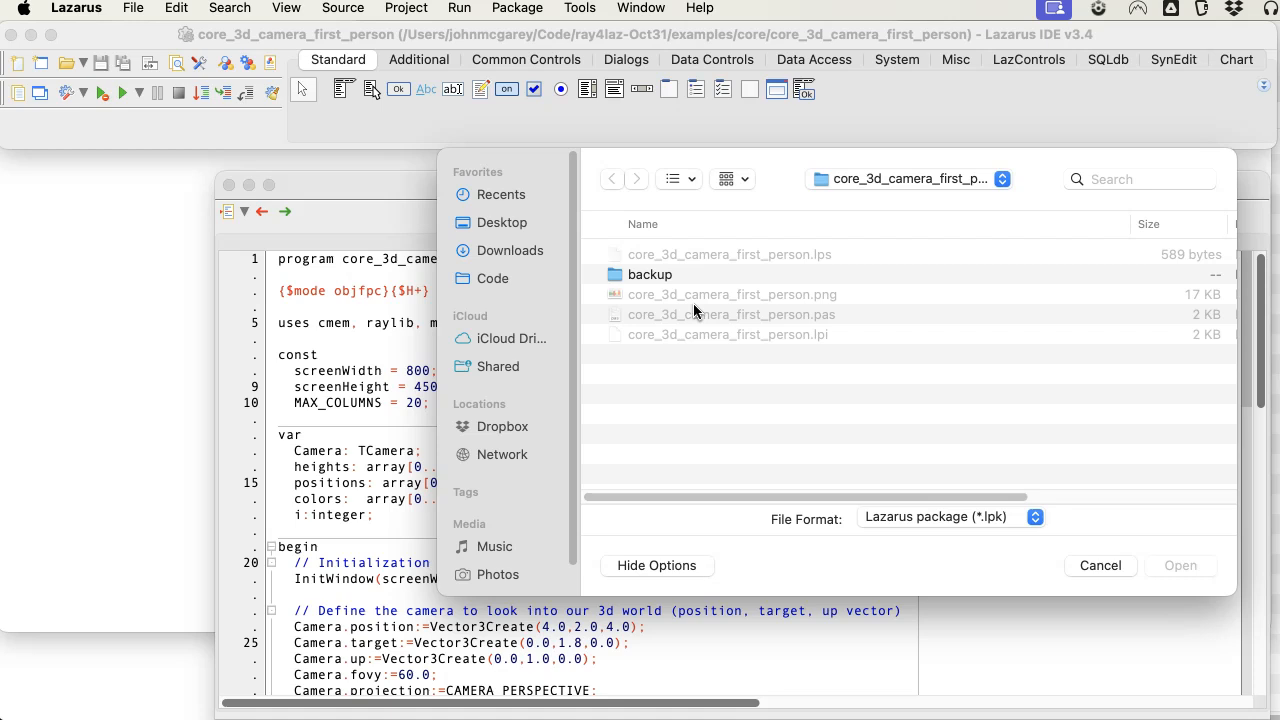
left_click(525, 250)
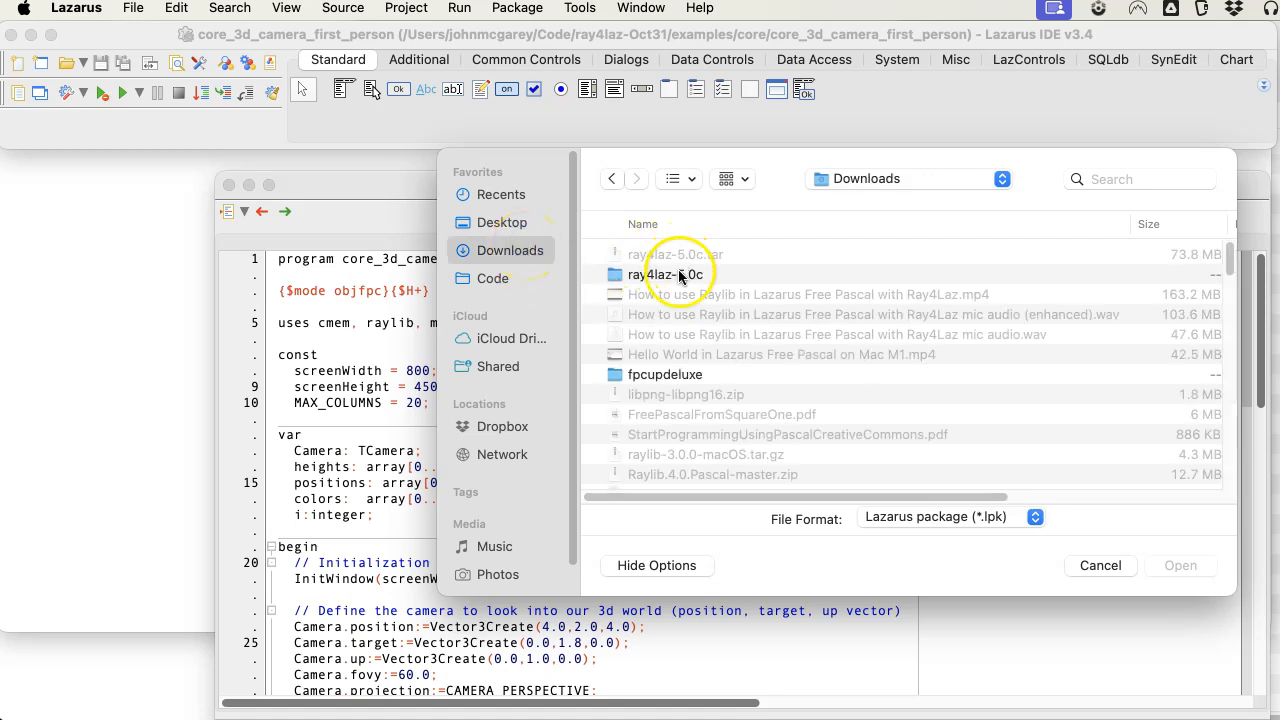
double_click(680, 276)
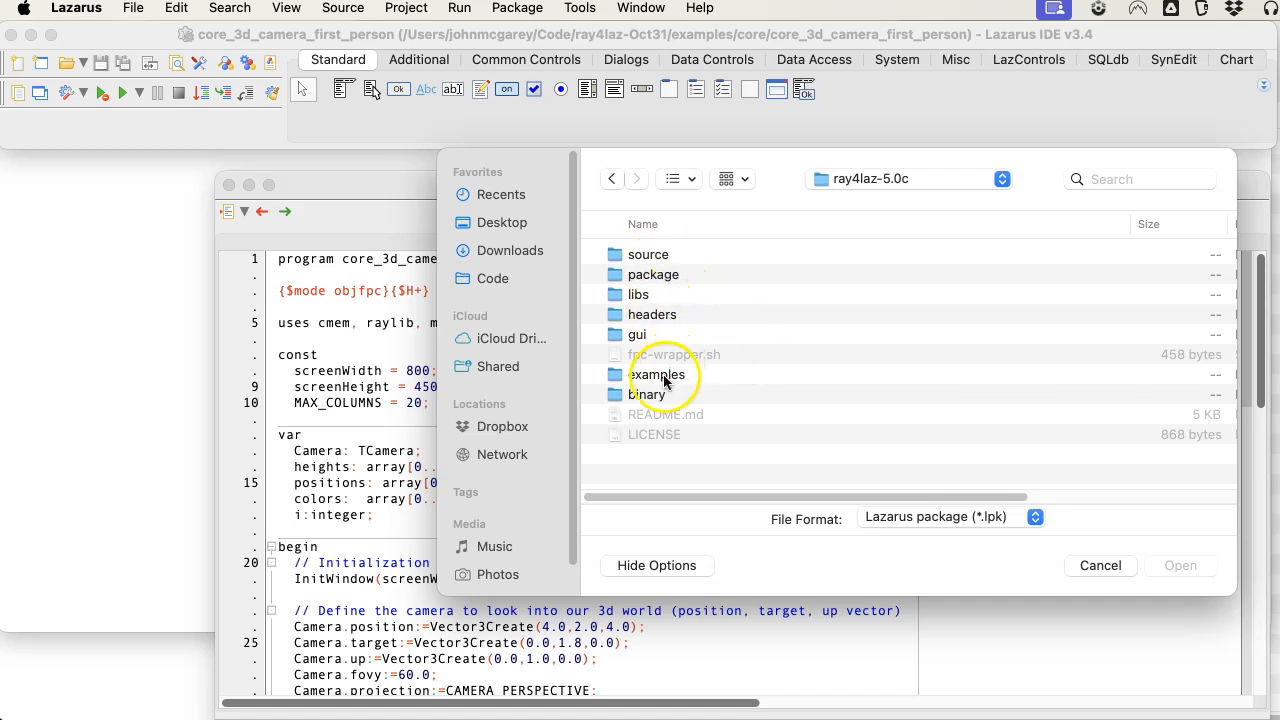
double_click(642, 274)
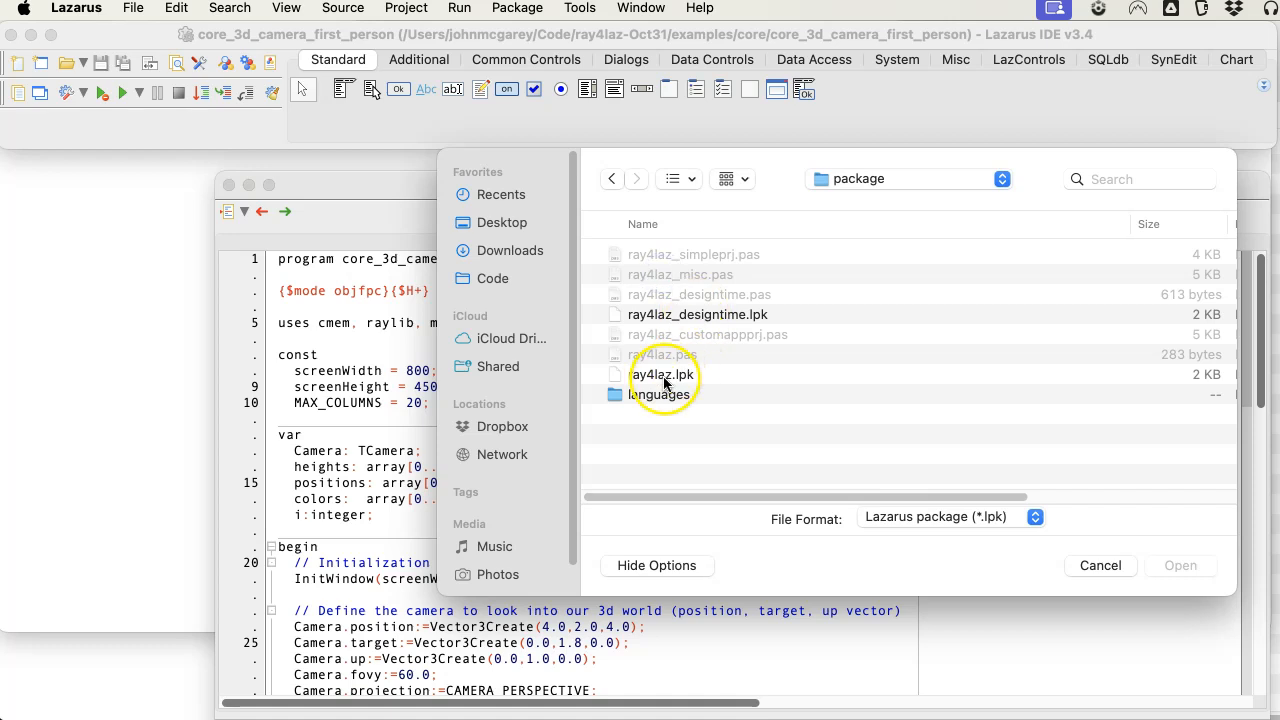
double_click(664, 378)
left_click(333, 203)
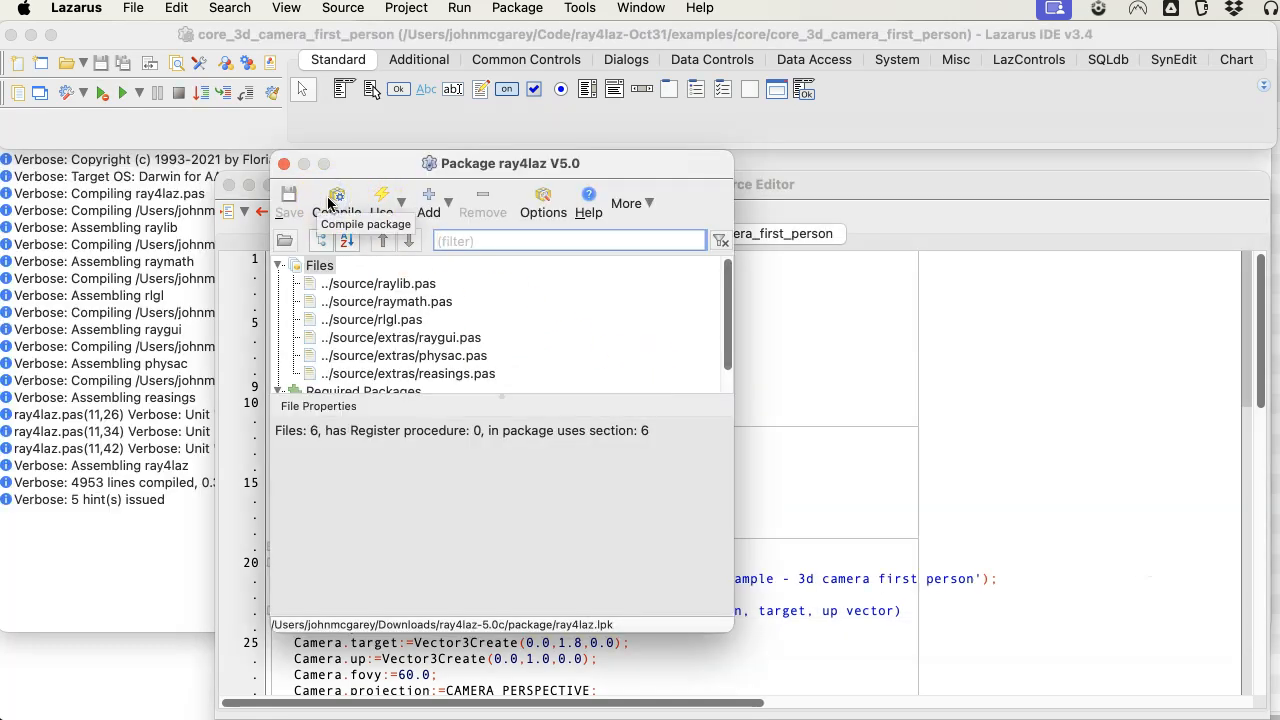
Open the package file ray4laz_designtime.lpk from the same package folder and compile it.
left_click(518, 7)
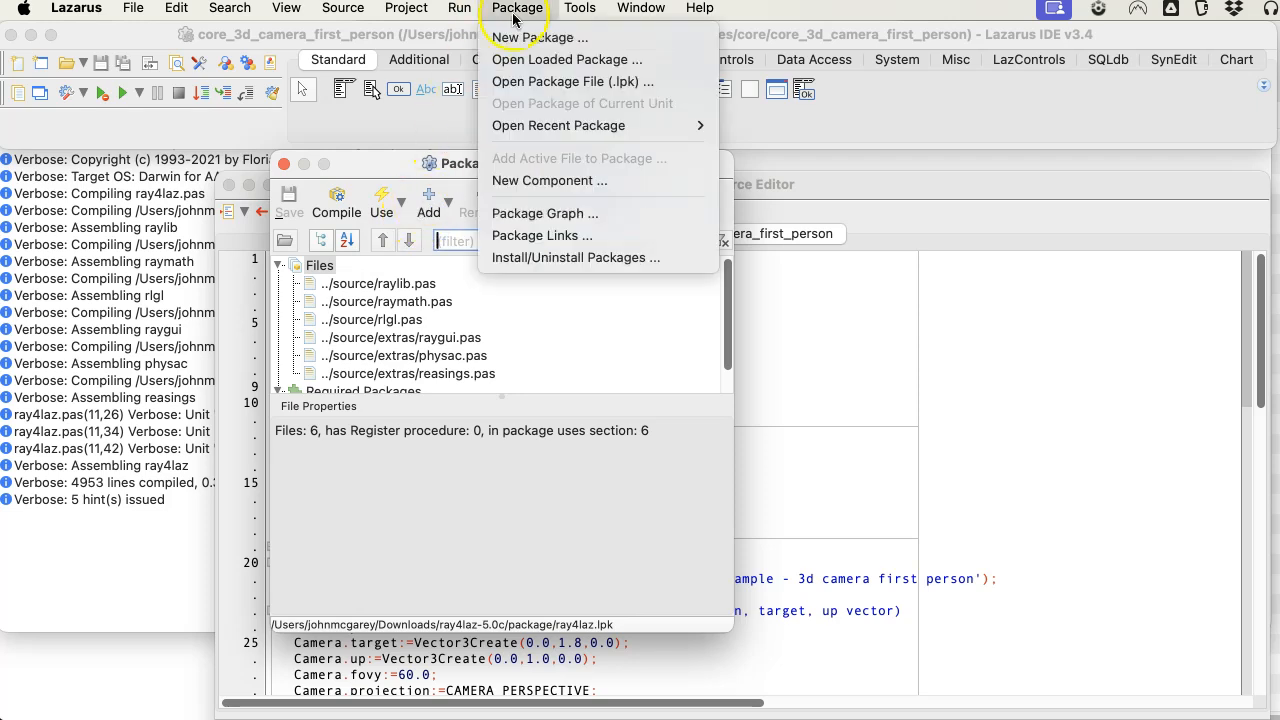
left_click(565, 82)
scroll(716, 324, "up", 1)
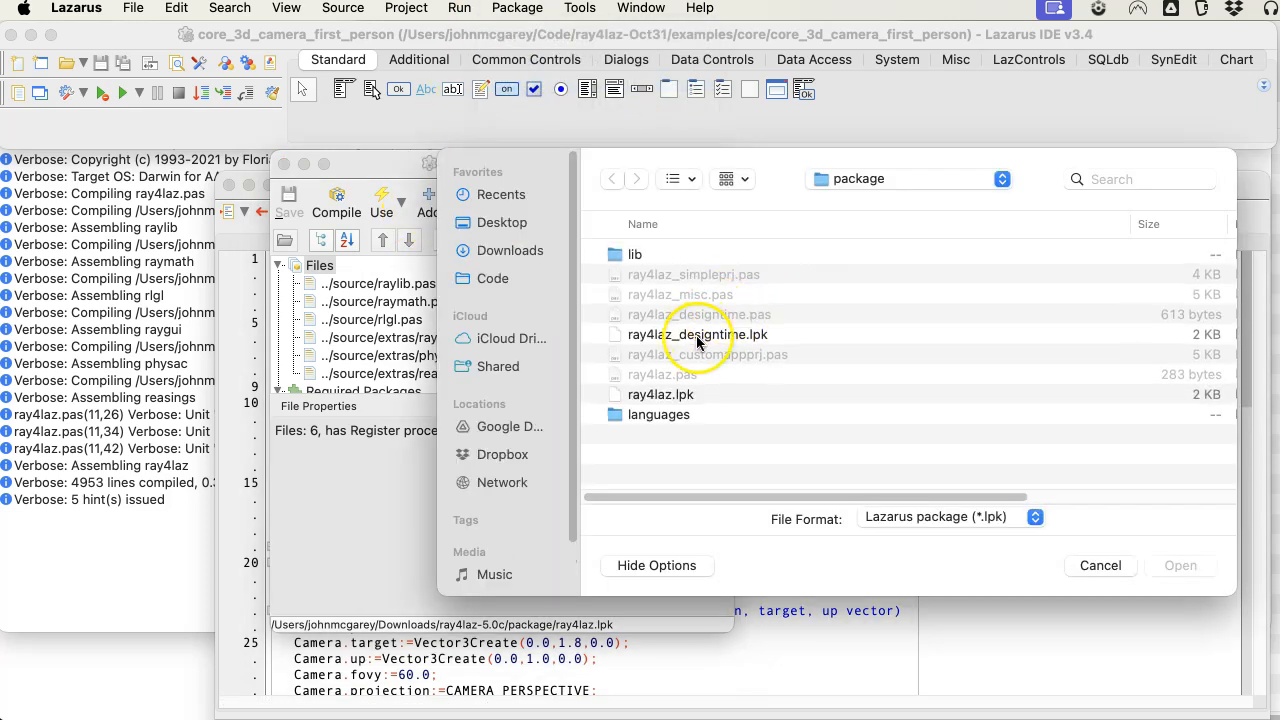
double_click(697, 337)
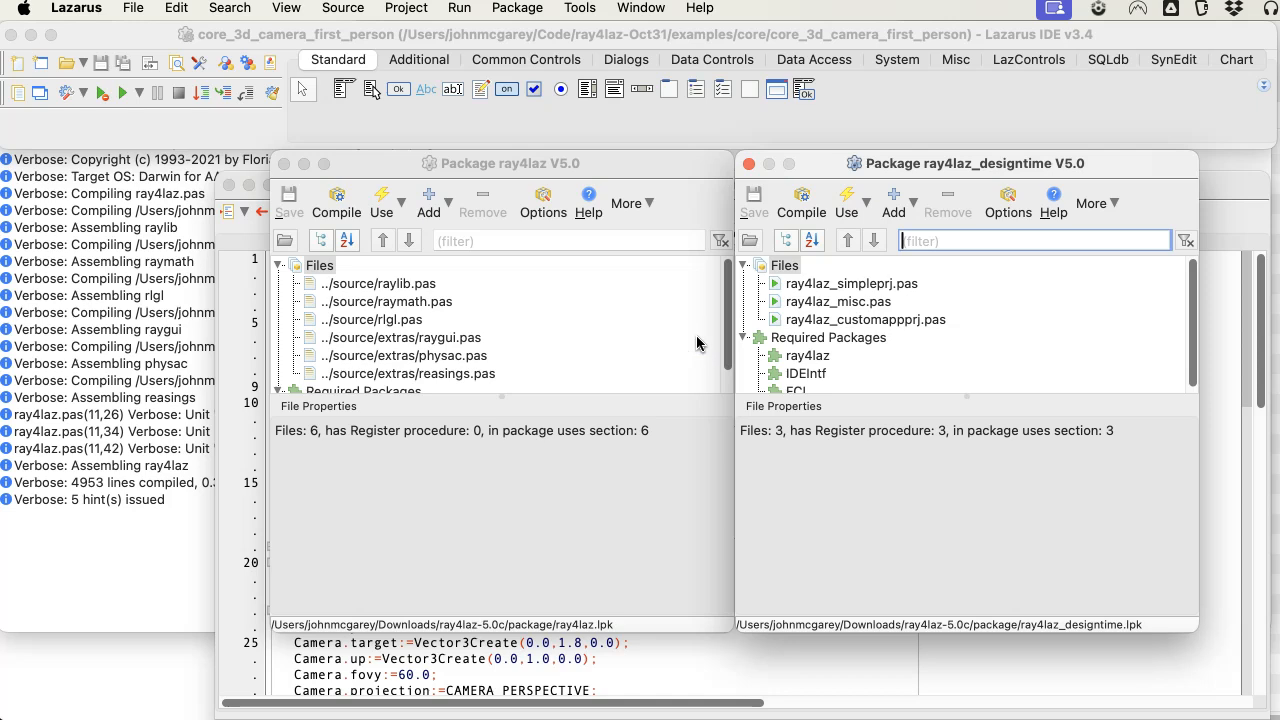
left_click(805, 205)
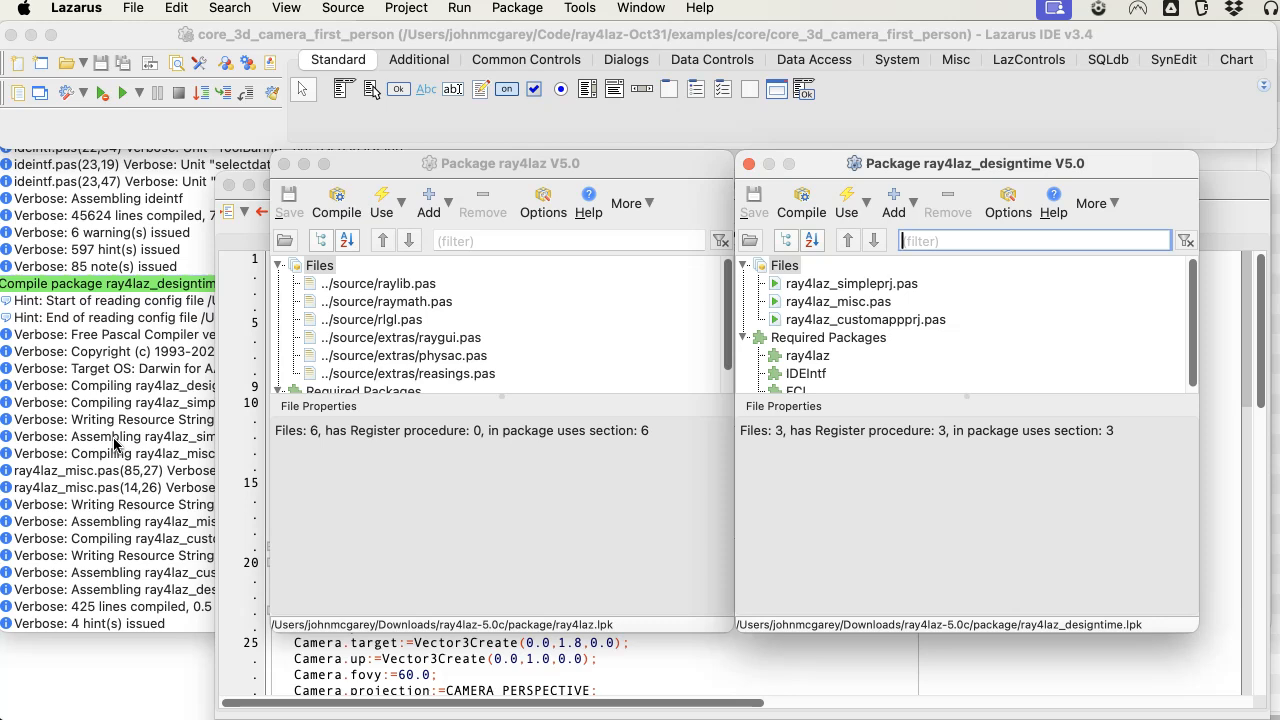
Install the ray4laz_designtime package with its ray4laz dependency, rebuilding Lazarus and allowing it access to the Downloads folder.
left_click(847, 197)
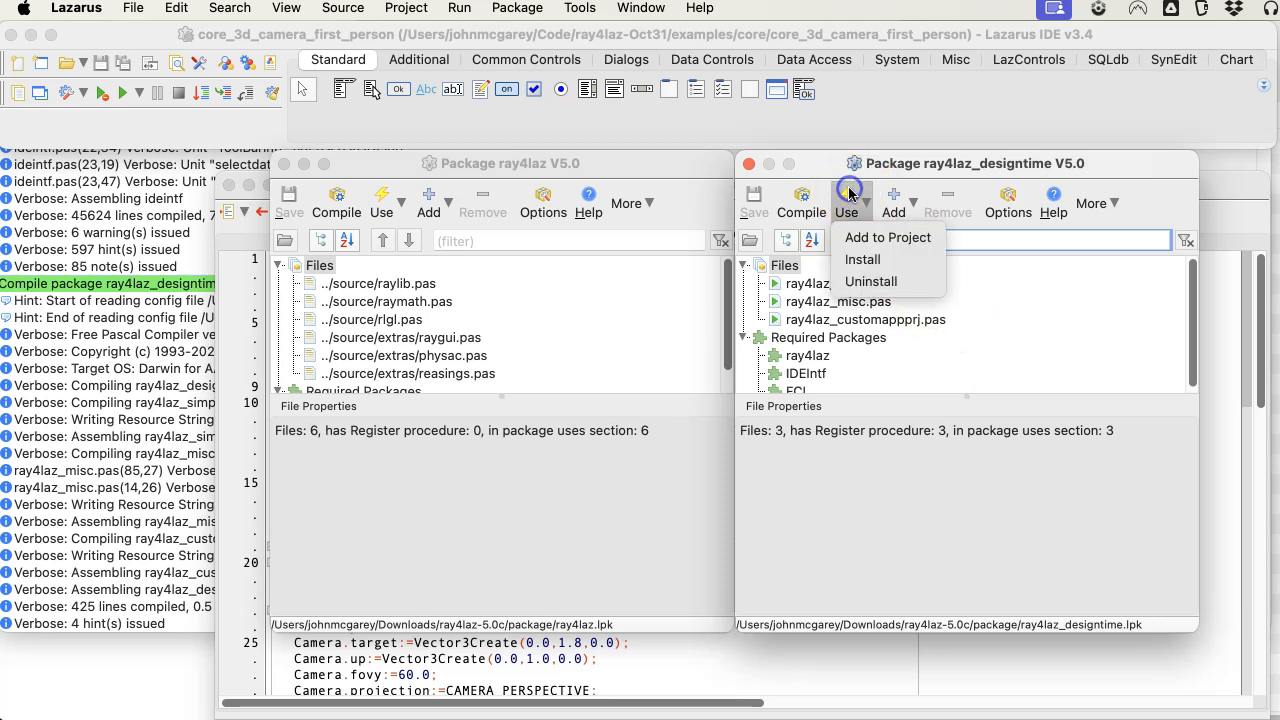
left_click(869, 260)
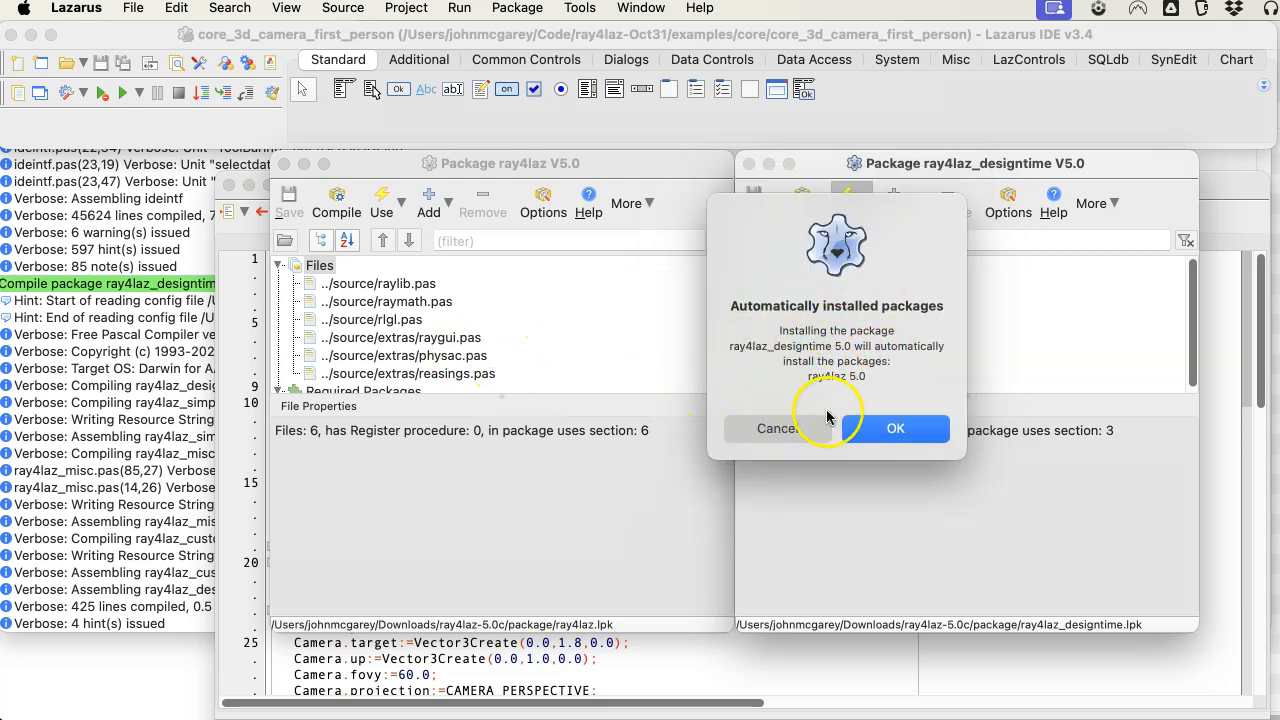
left_click(895, 430)
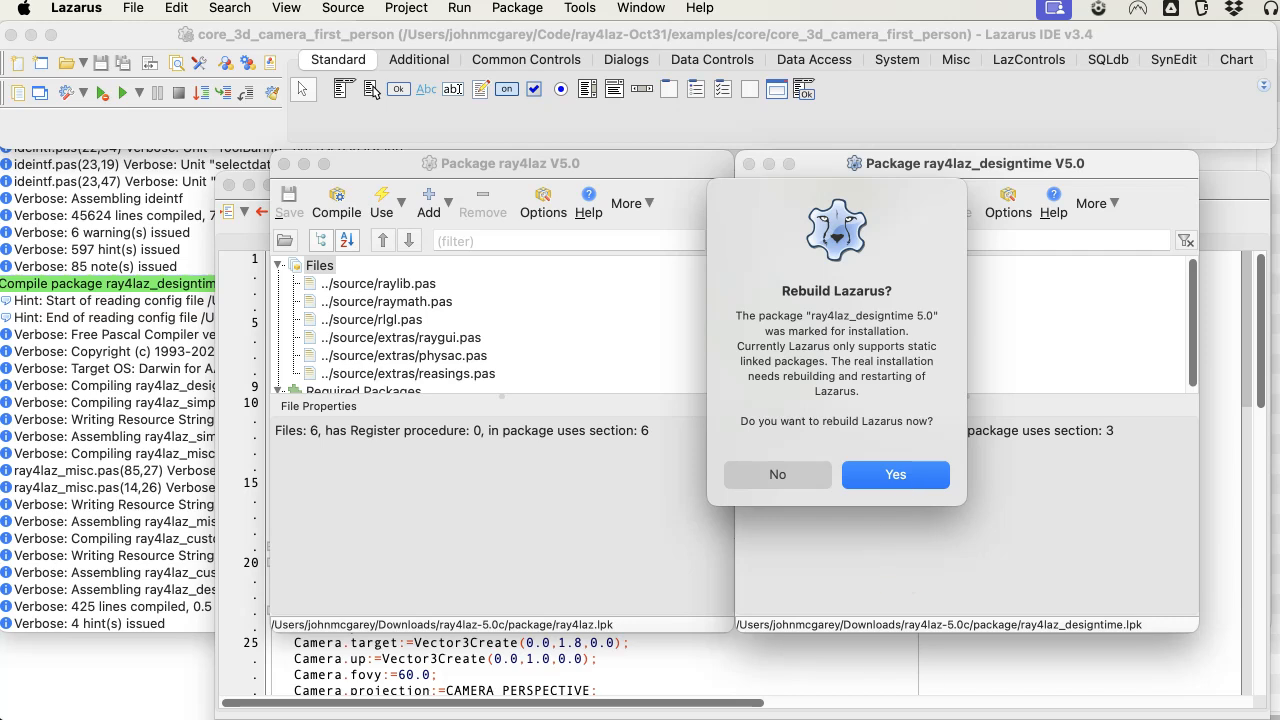
left_click(548, 718)
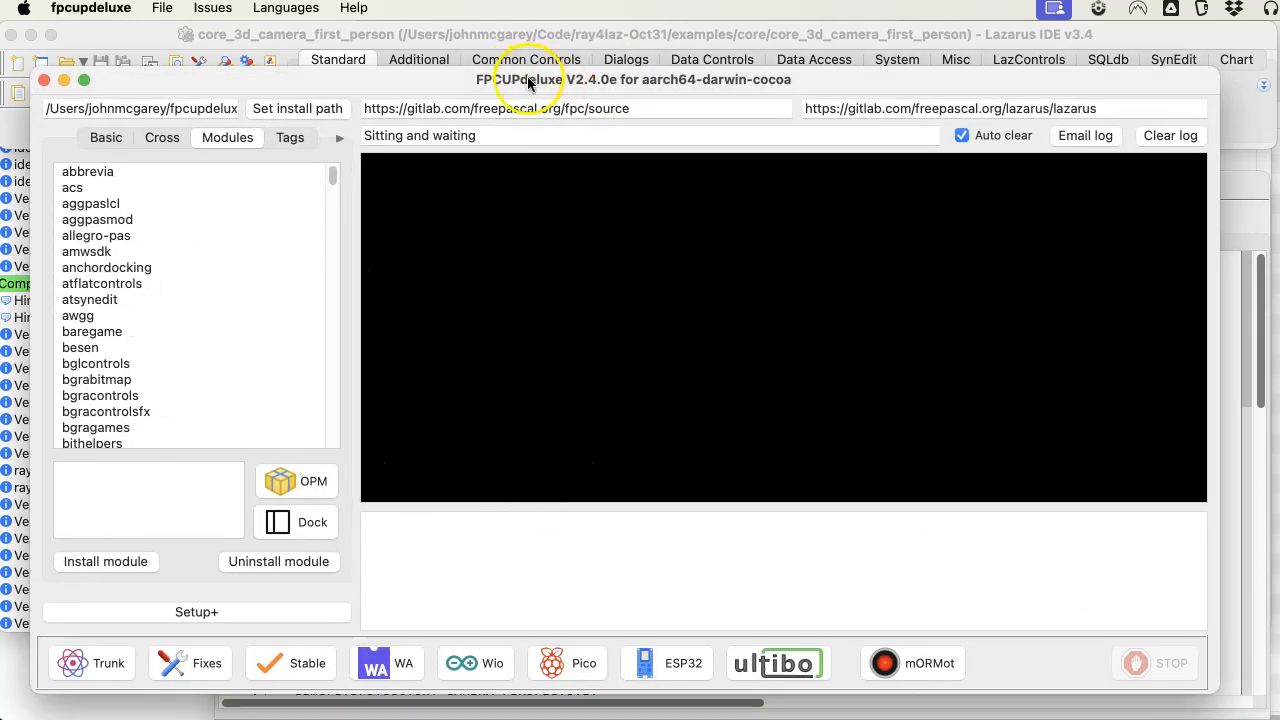
left_click(63, 80)
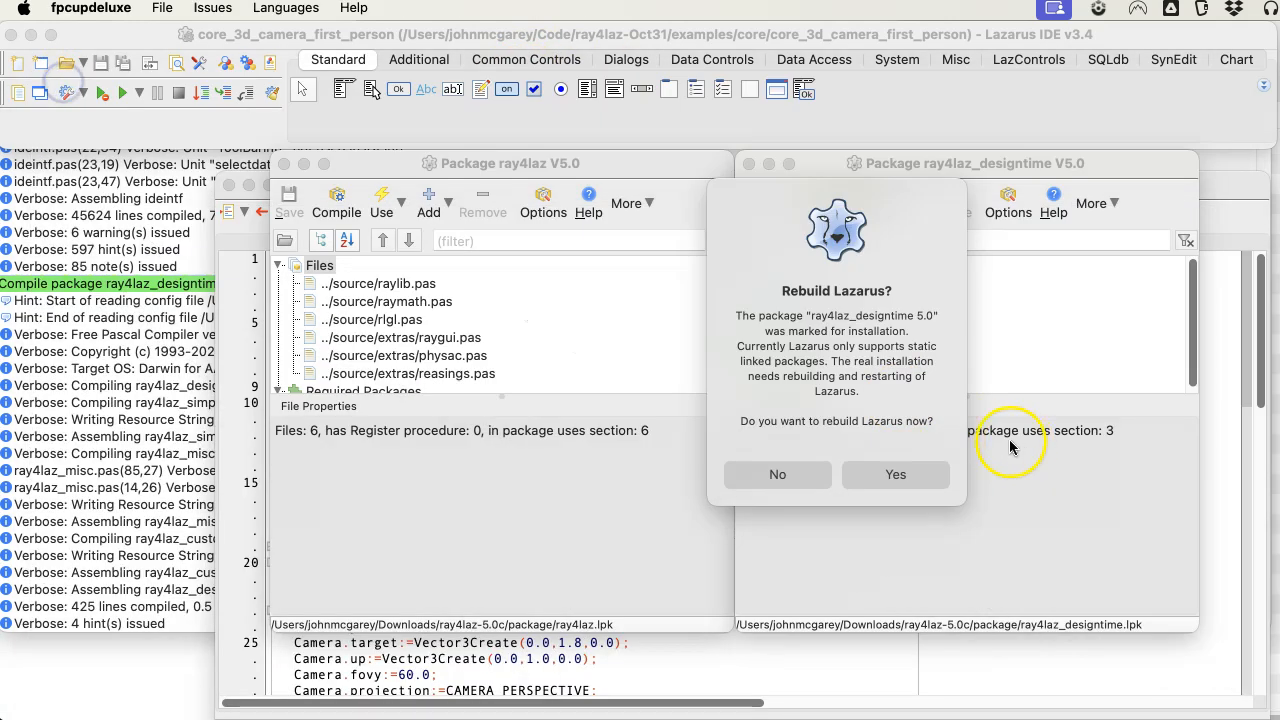
left_click(893, 474)
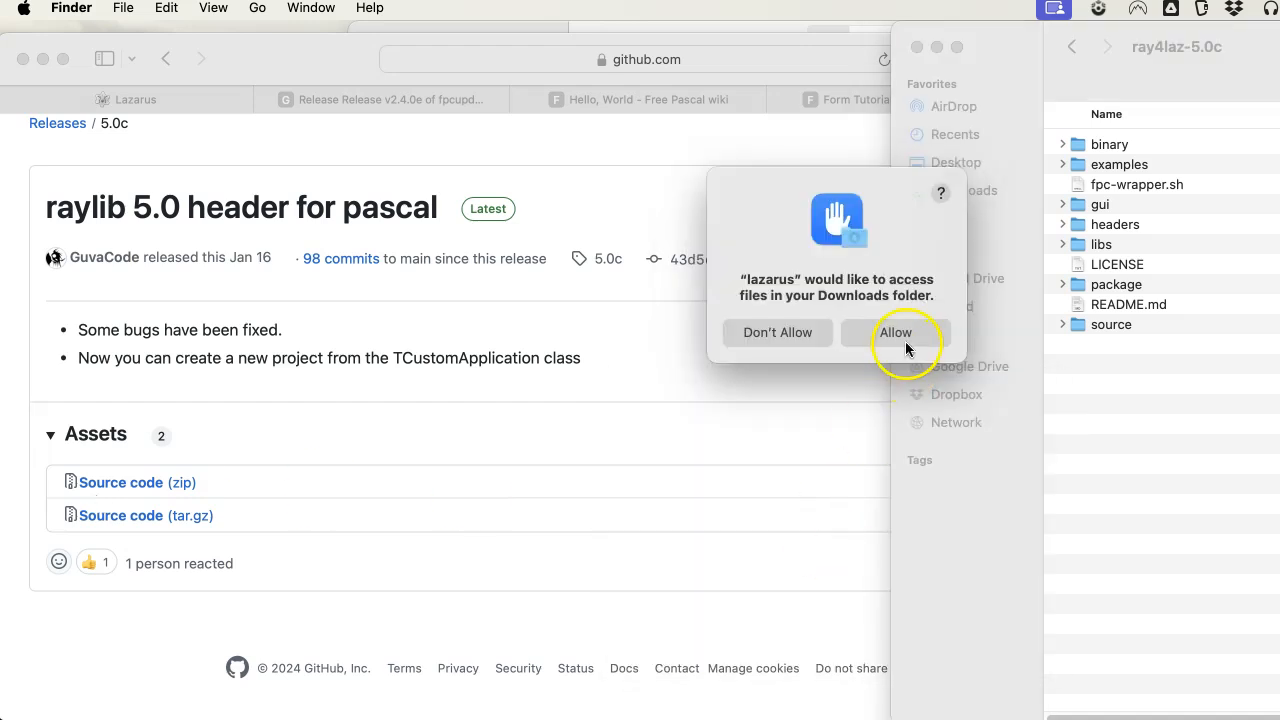
left_click(896, 333)
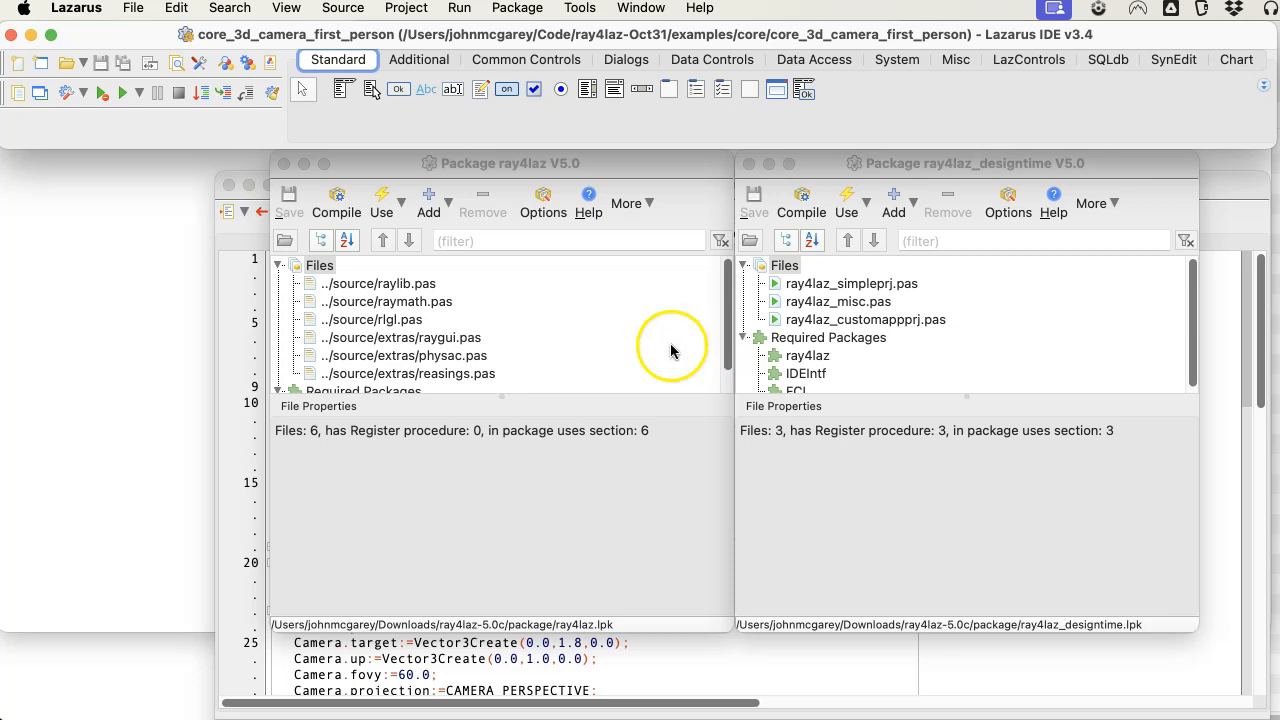
Close the ray4laz_designtime and ray4laz package windows and return to the Source Editor.
left_click(749, 164)
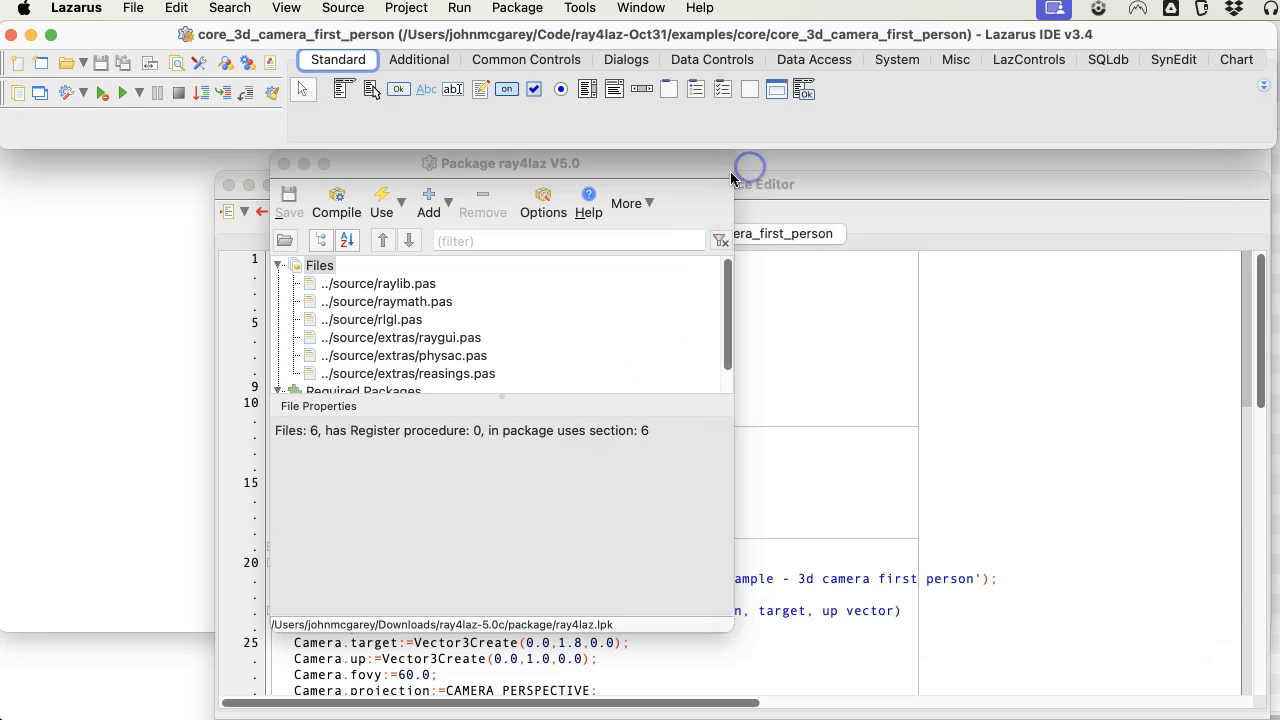
left_click(283, 164)
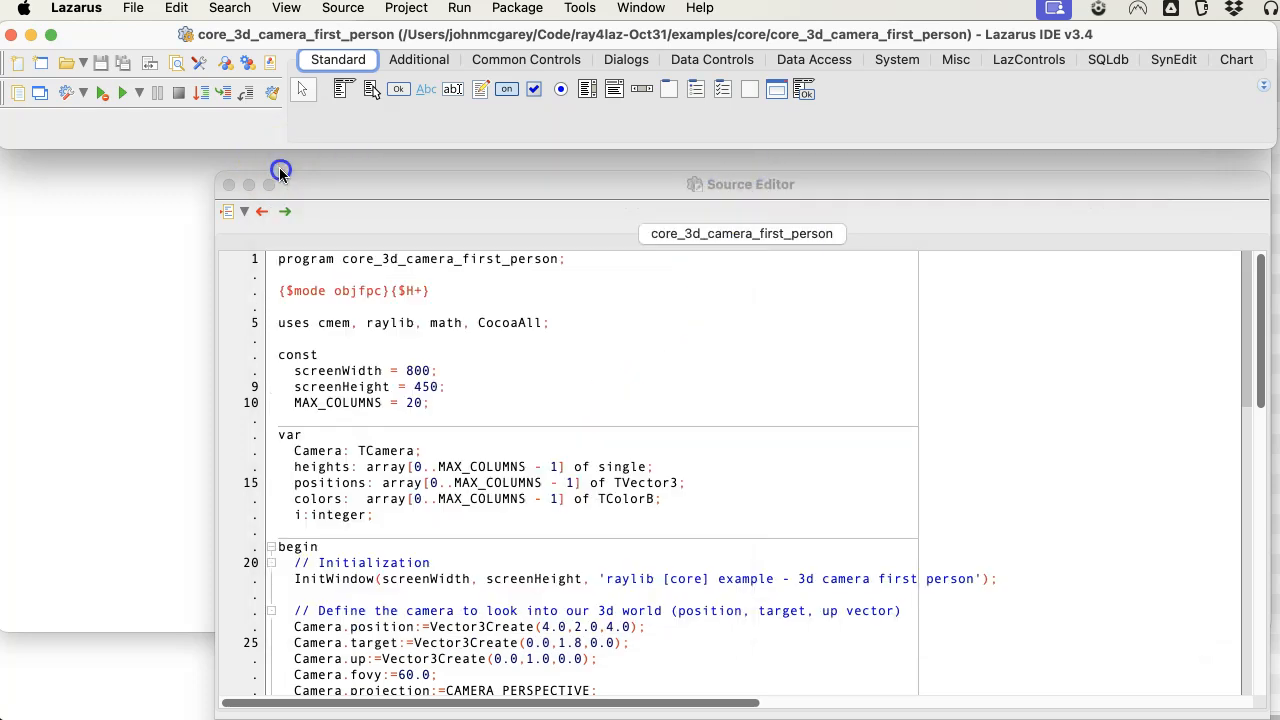
left_click(444, 186)
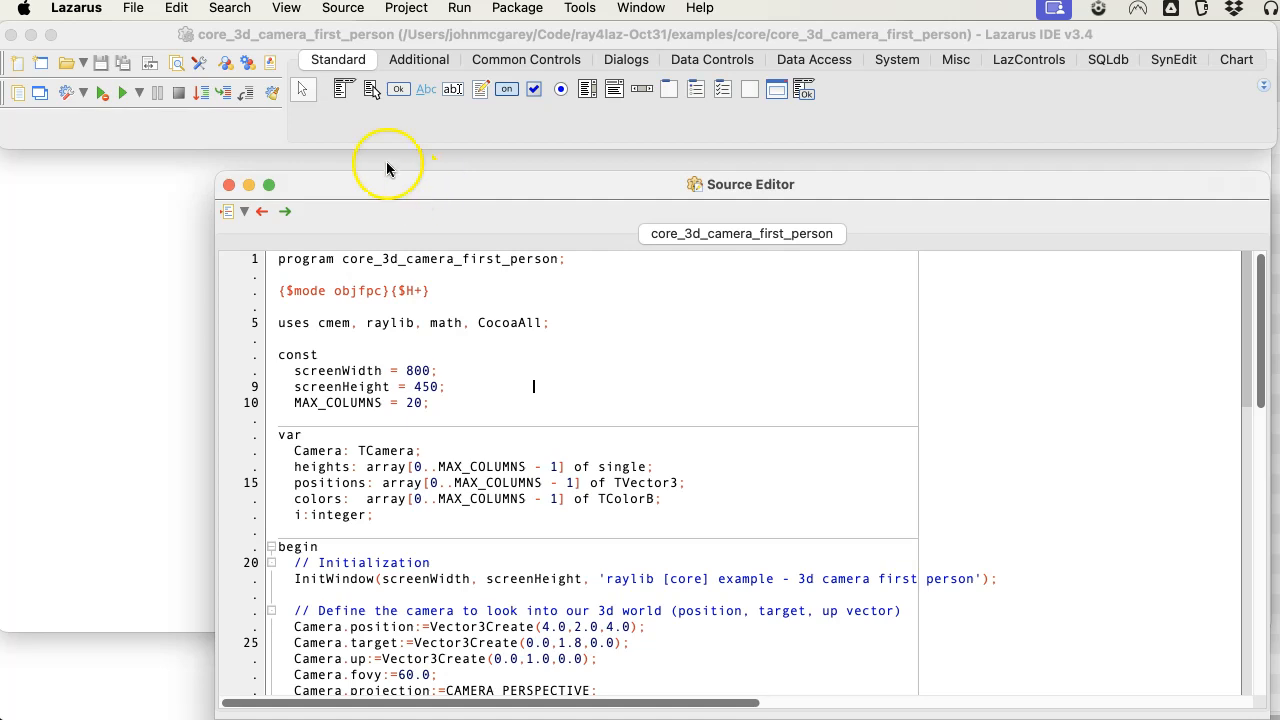
Create a new project from the Raylib Simple Project template.
left_click(133, 8)
left_click(153, 84)
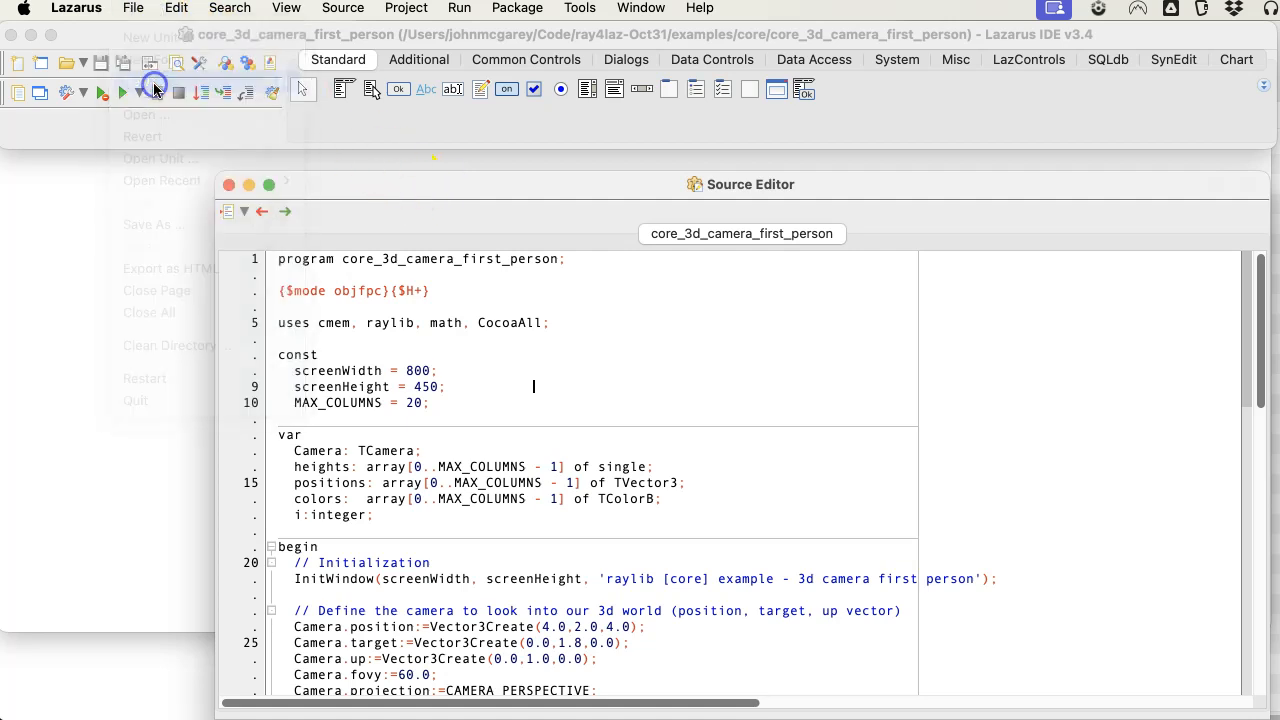
scroll(565, 545, "down", 5)
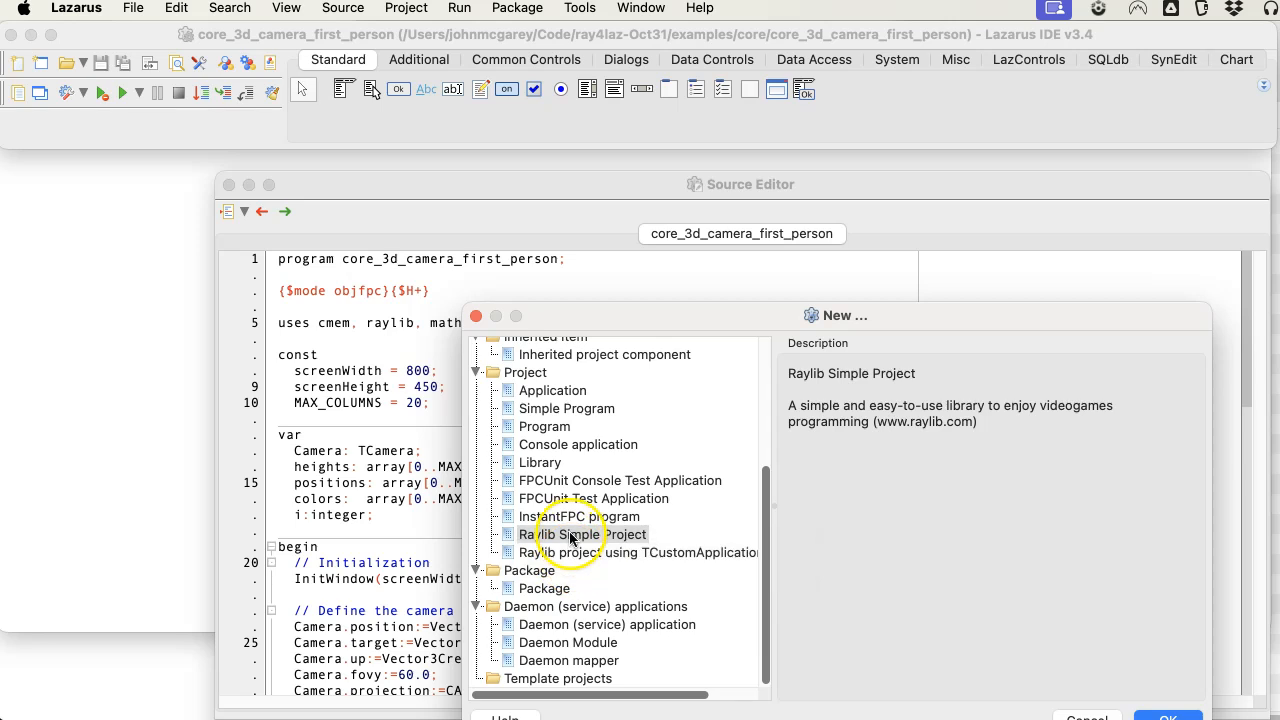
double_click(571, 536)
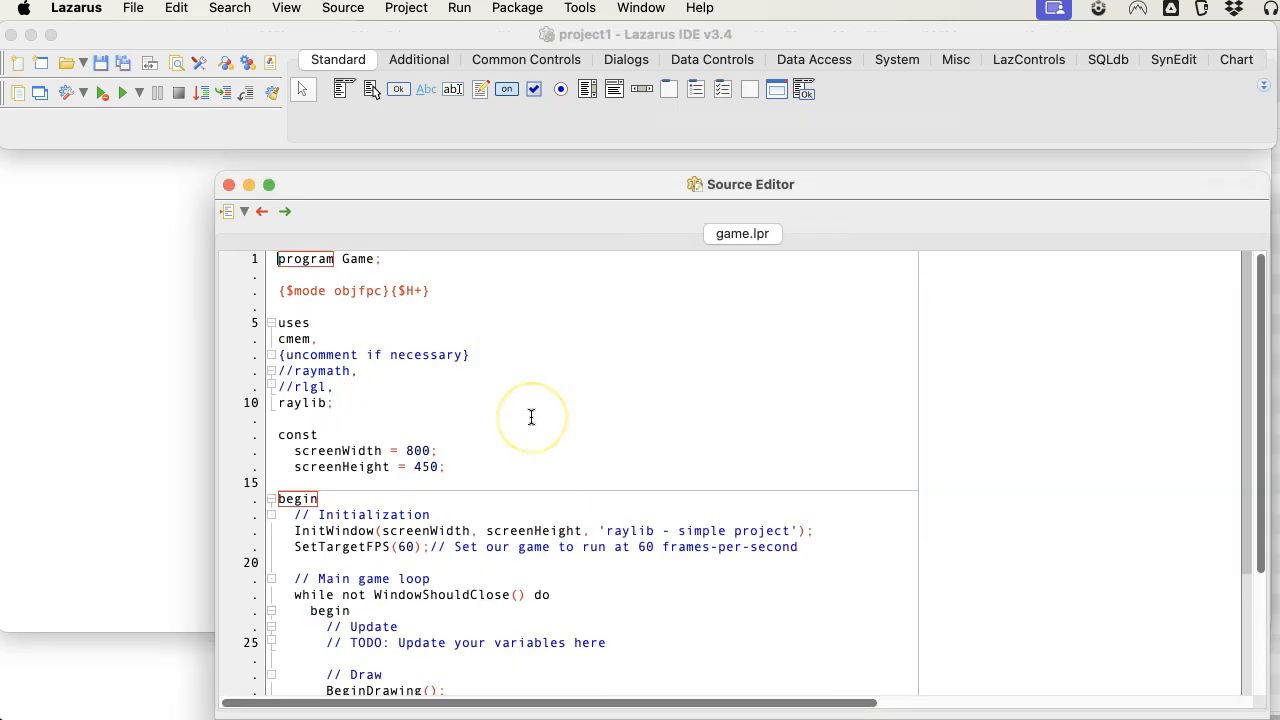
Run the new Raylib project and examine the build output in the Messages window.
key("super+r")
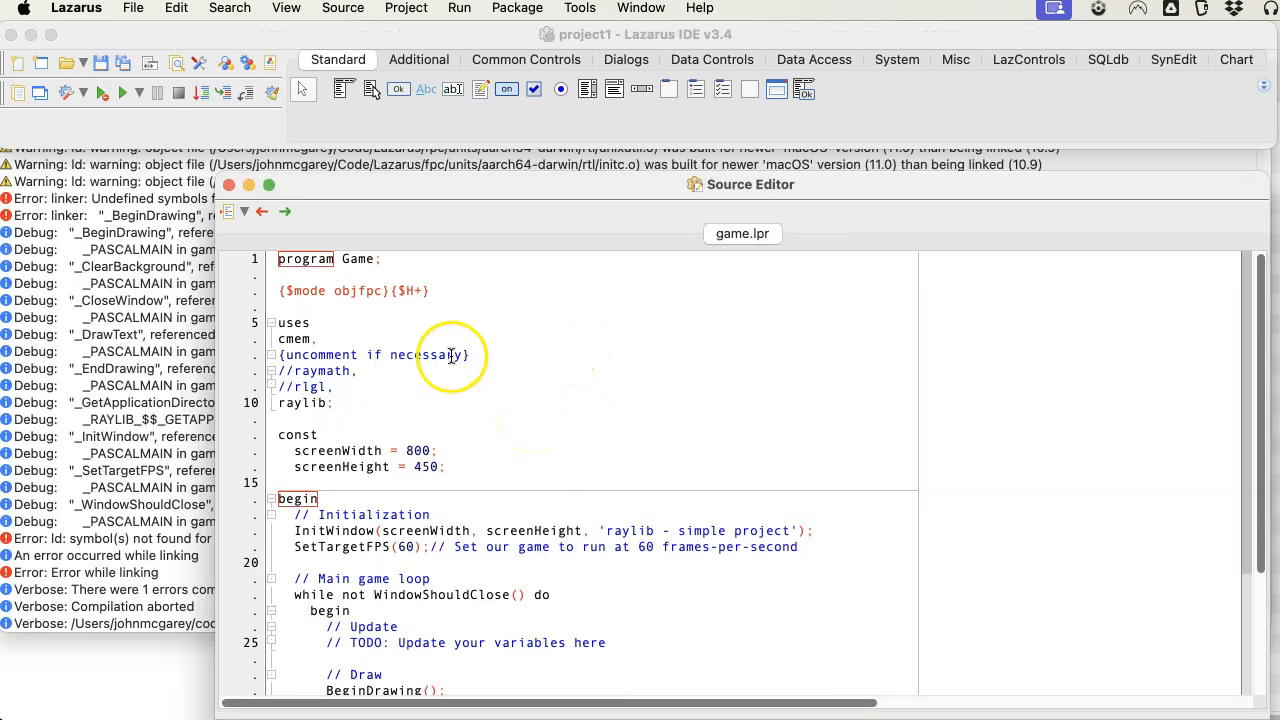
left_click(155, 437)
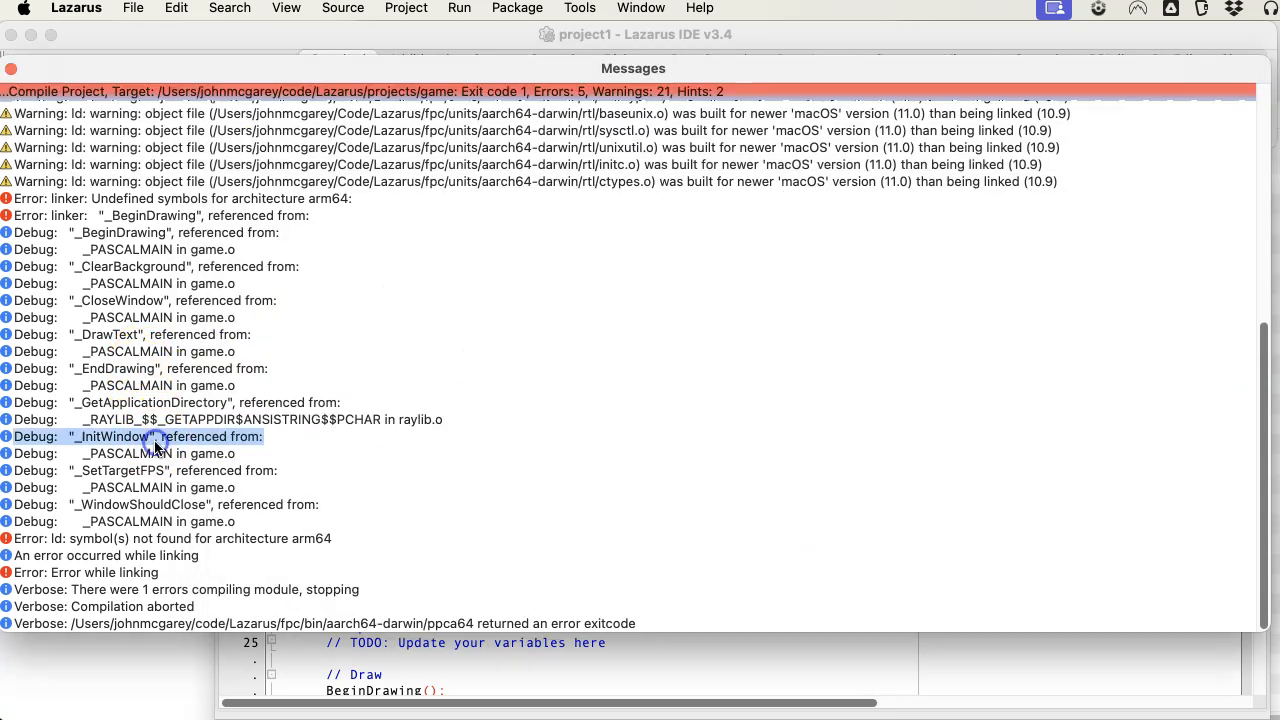
scroll(316, 333, "up", 10)
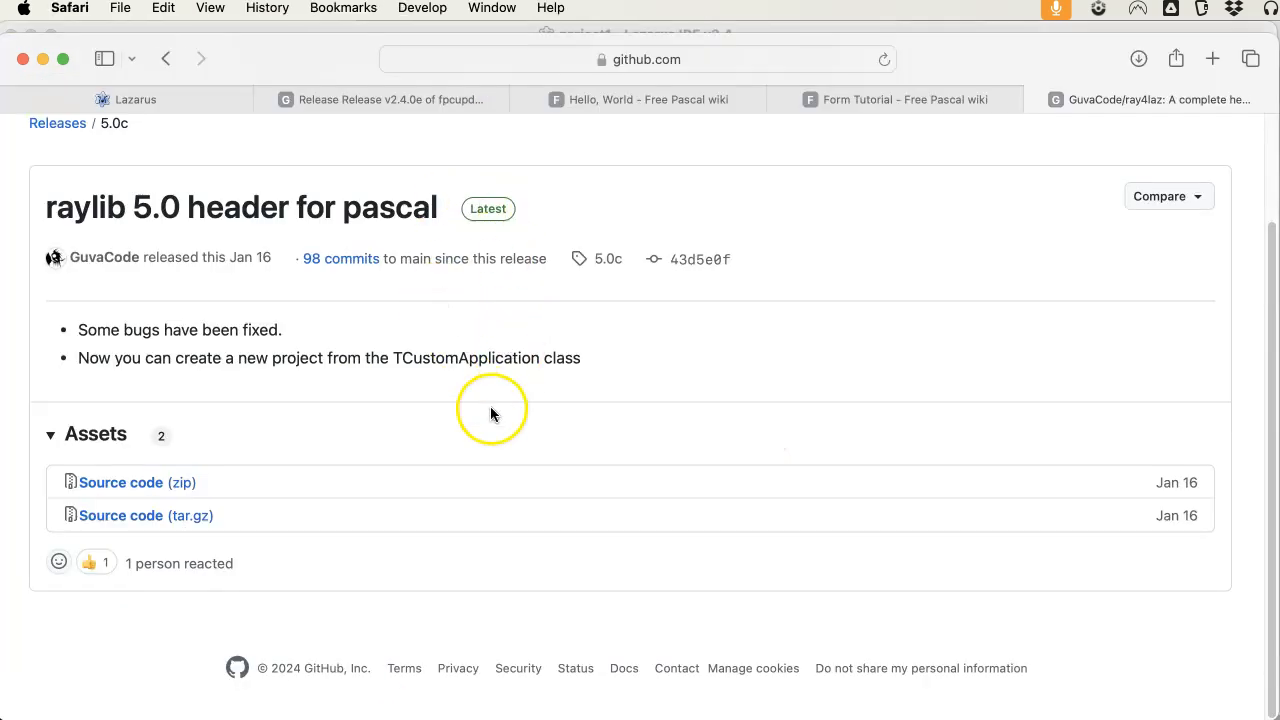
Switch to Safari, open the main page of the ray4laz repository and download the main branch as a ZIP.
scroll(490, 413, "up", 3)
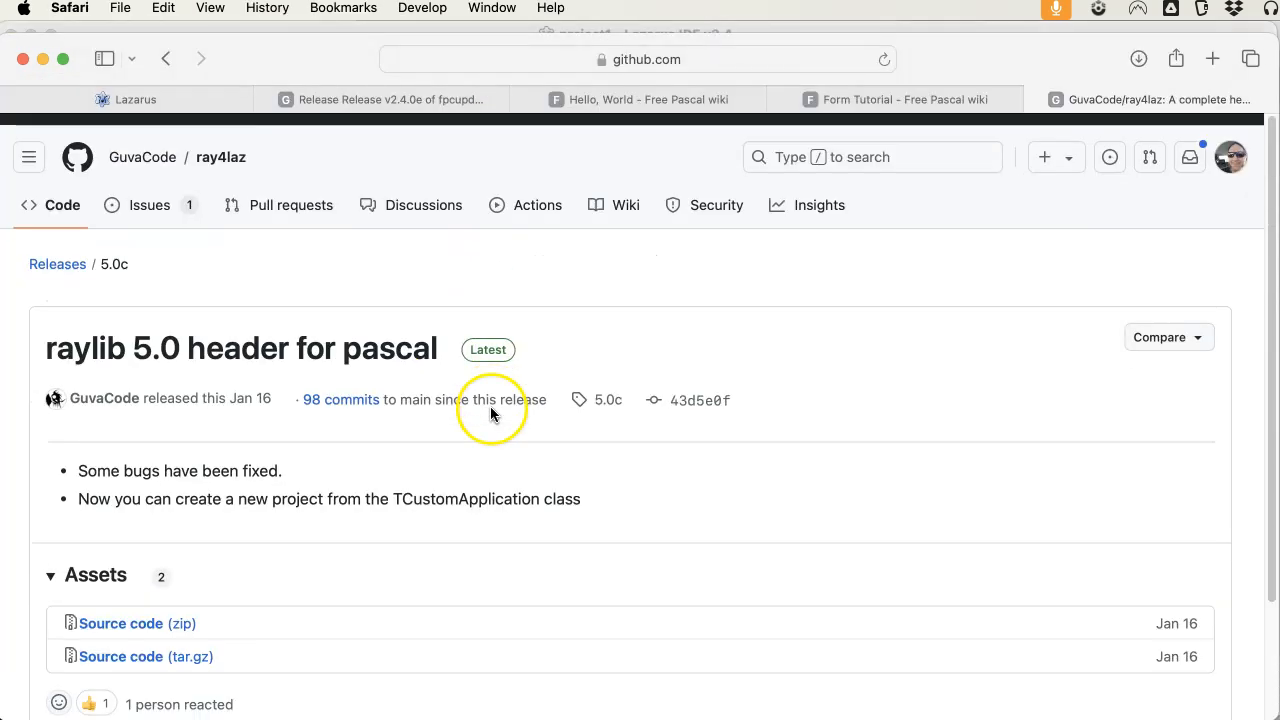
left_click(218, 145)
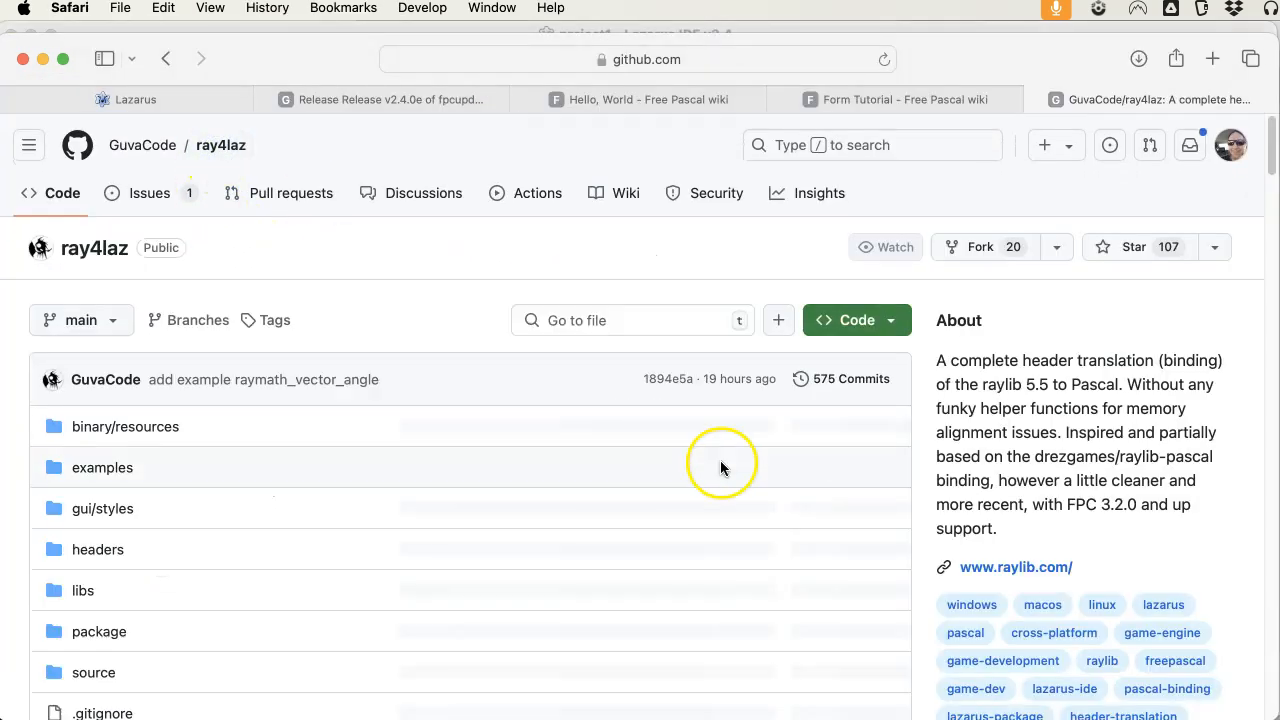
scroll(950, 512, "down", 5)
scroll(1005, 520, "down", 2)
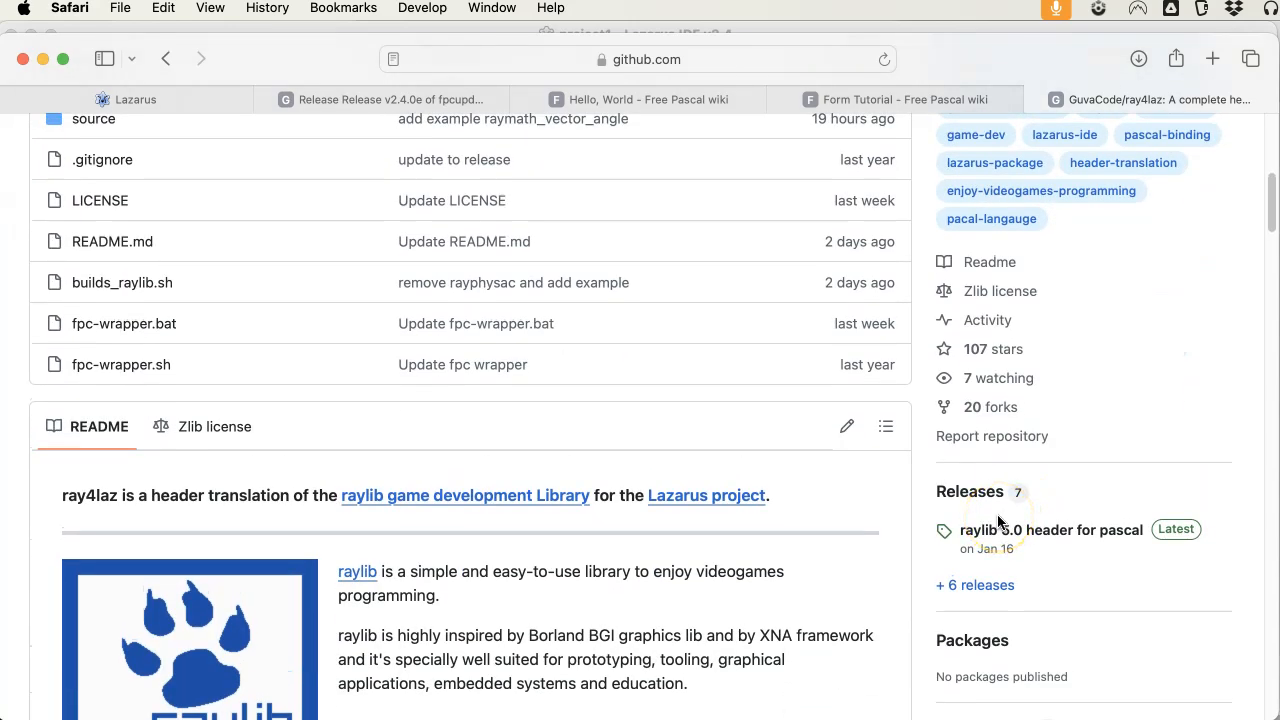
scroll(998, 520, "up", 6)
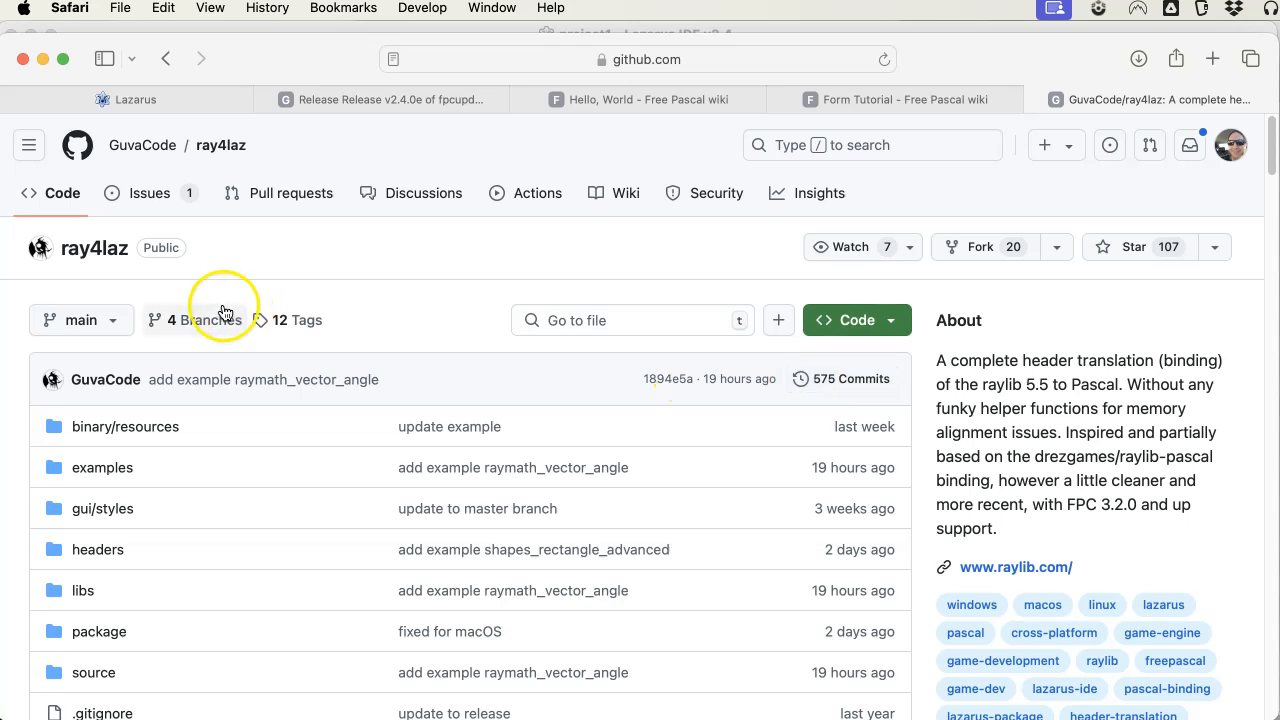
mouse_move(130, 145)
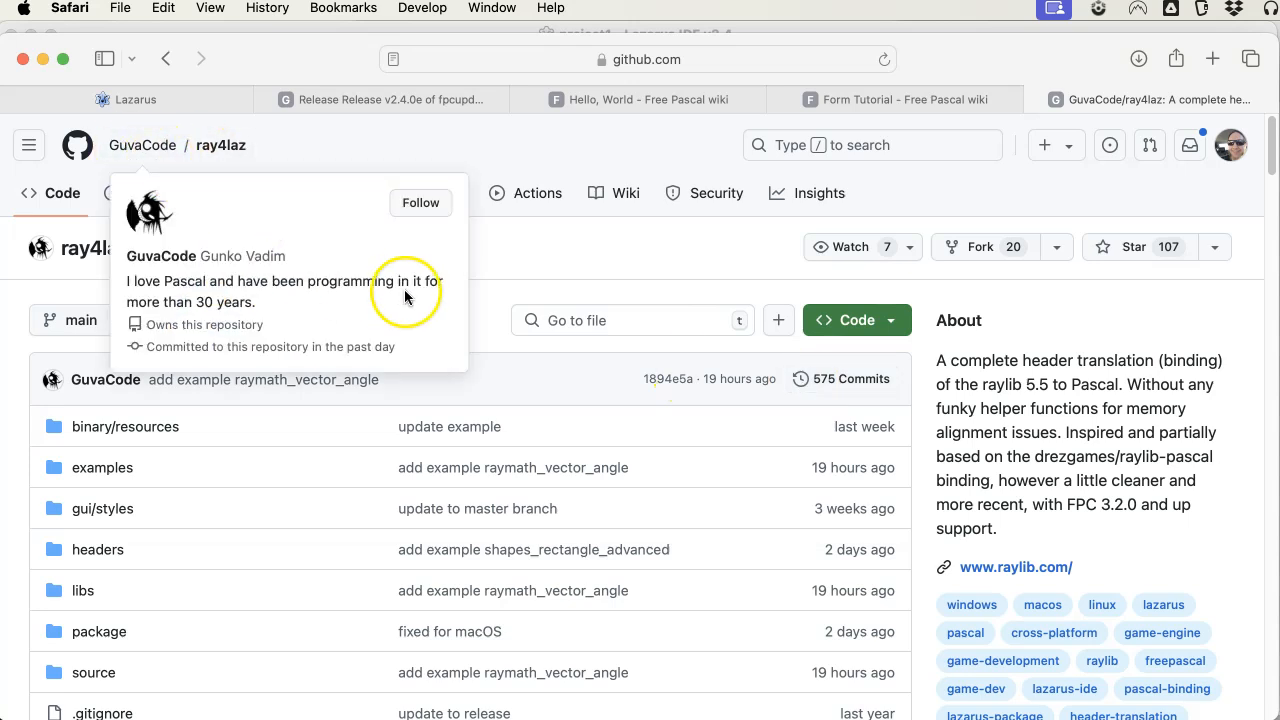
left_click(880, 320)
left_click(664, 640)
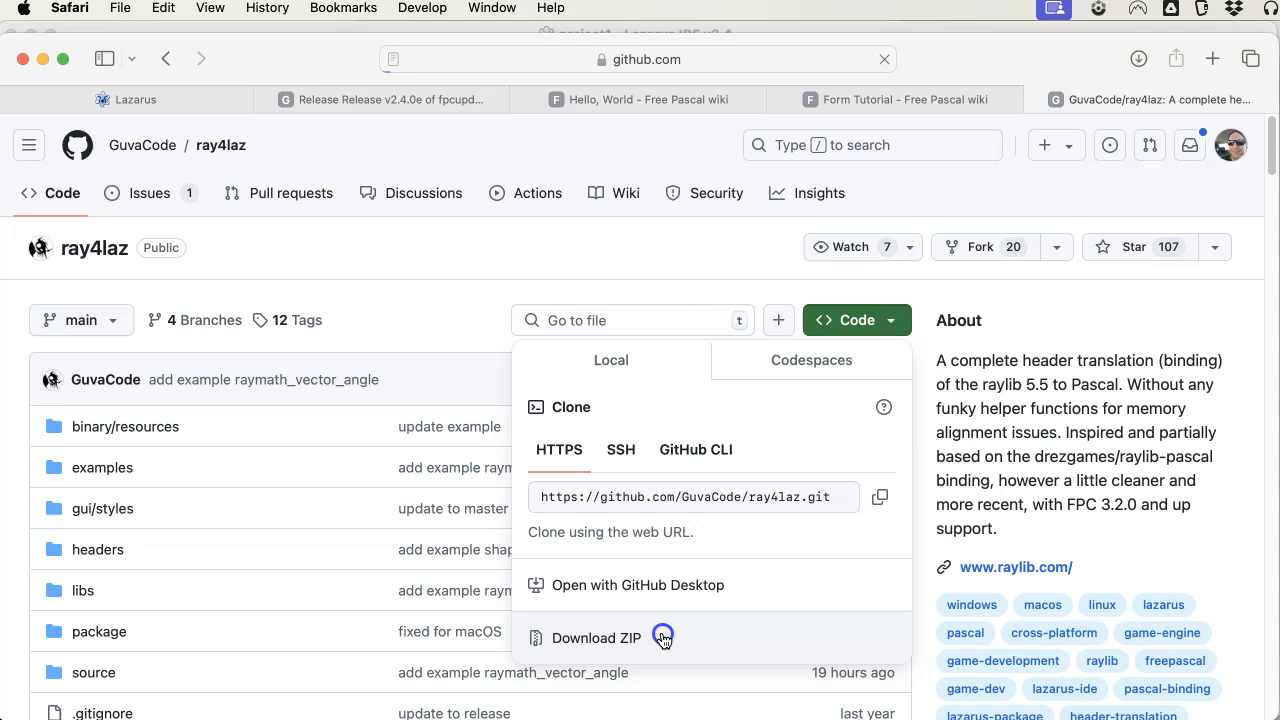
left_click(402, 300)
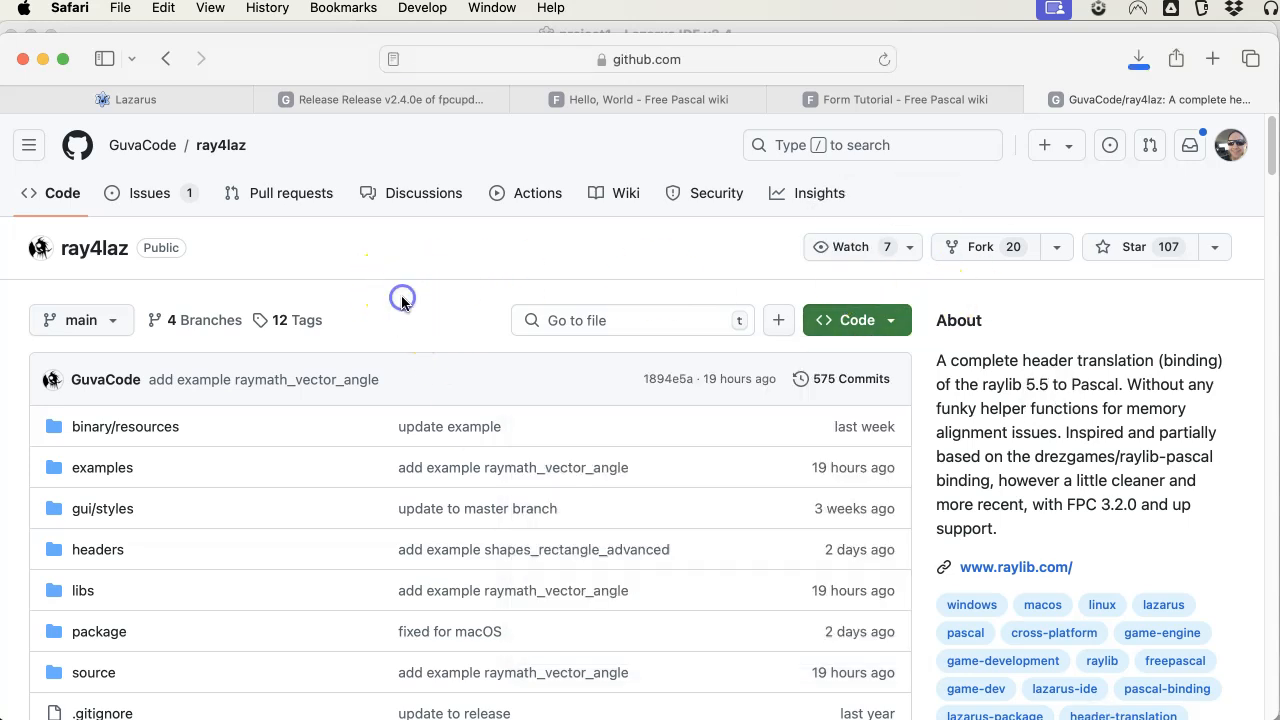
Look over the file list and the Releases section of the ray4laz repository page.
scroll(1000, 386, "down", 10)
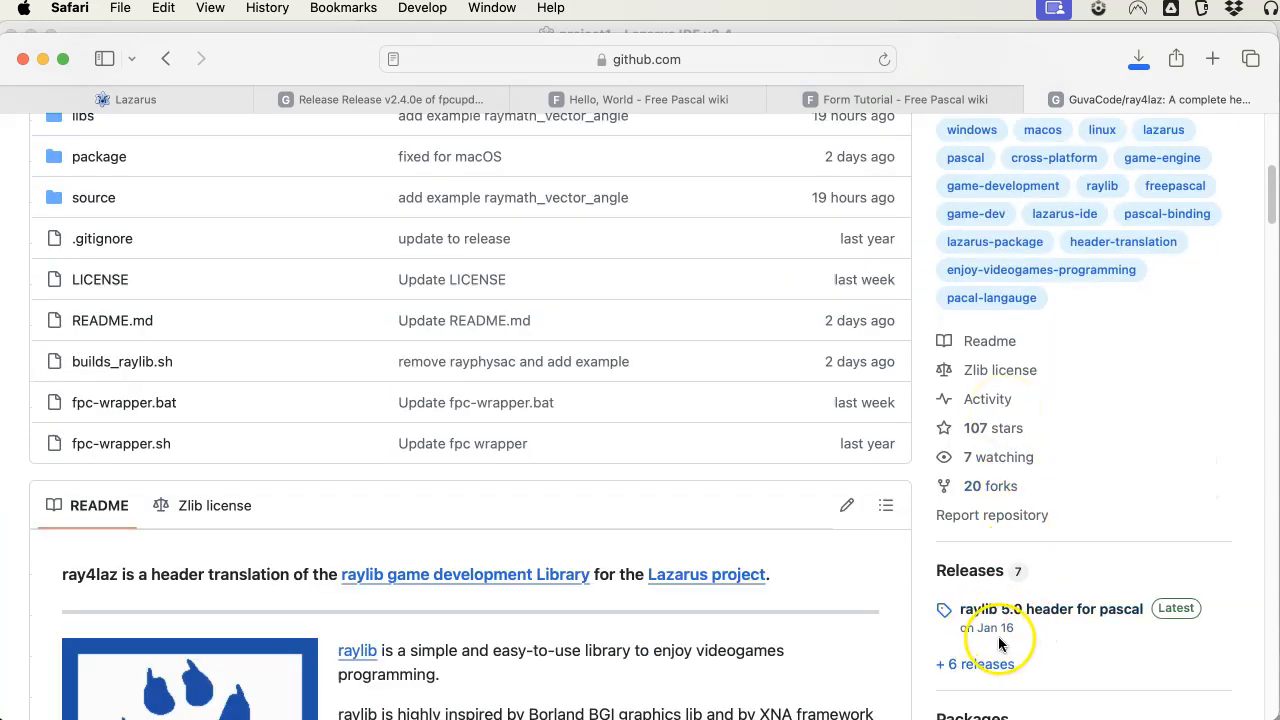
scroll(886, 491, "up", 10)
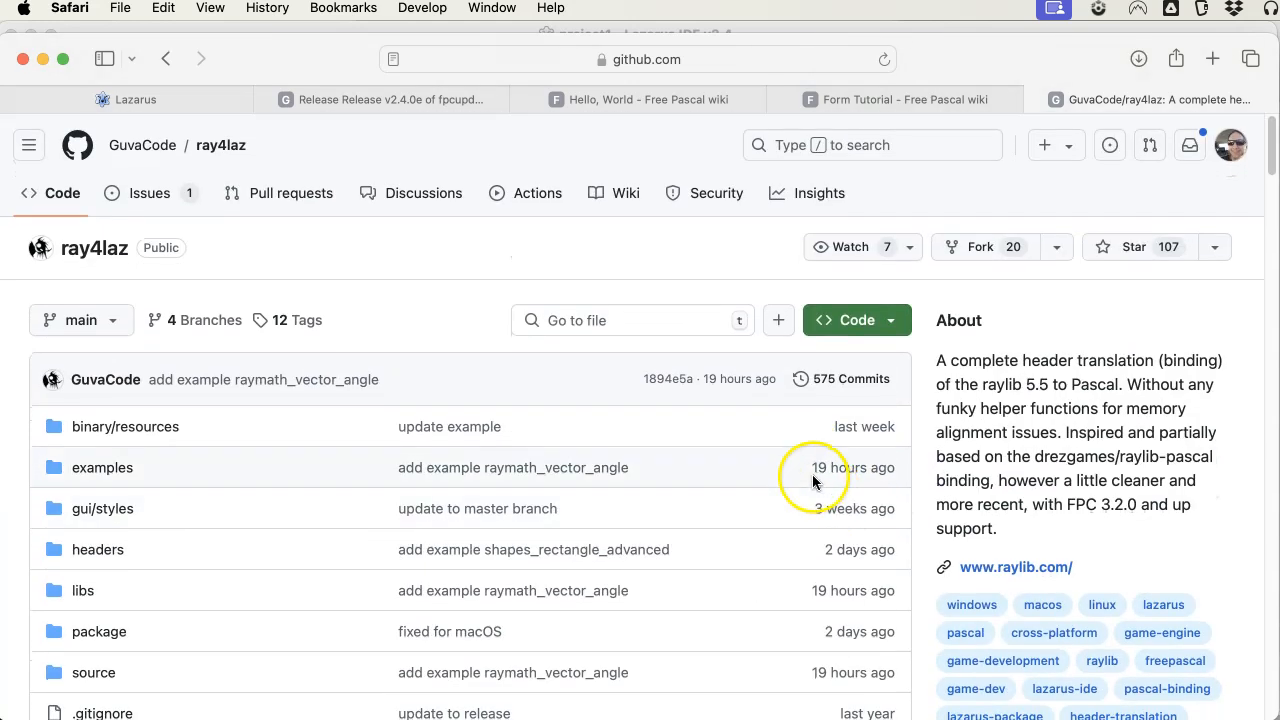
scroll(836, 568, "down", 5)
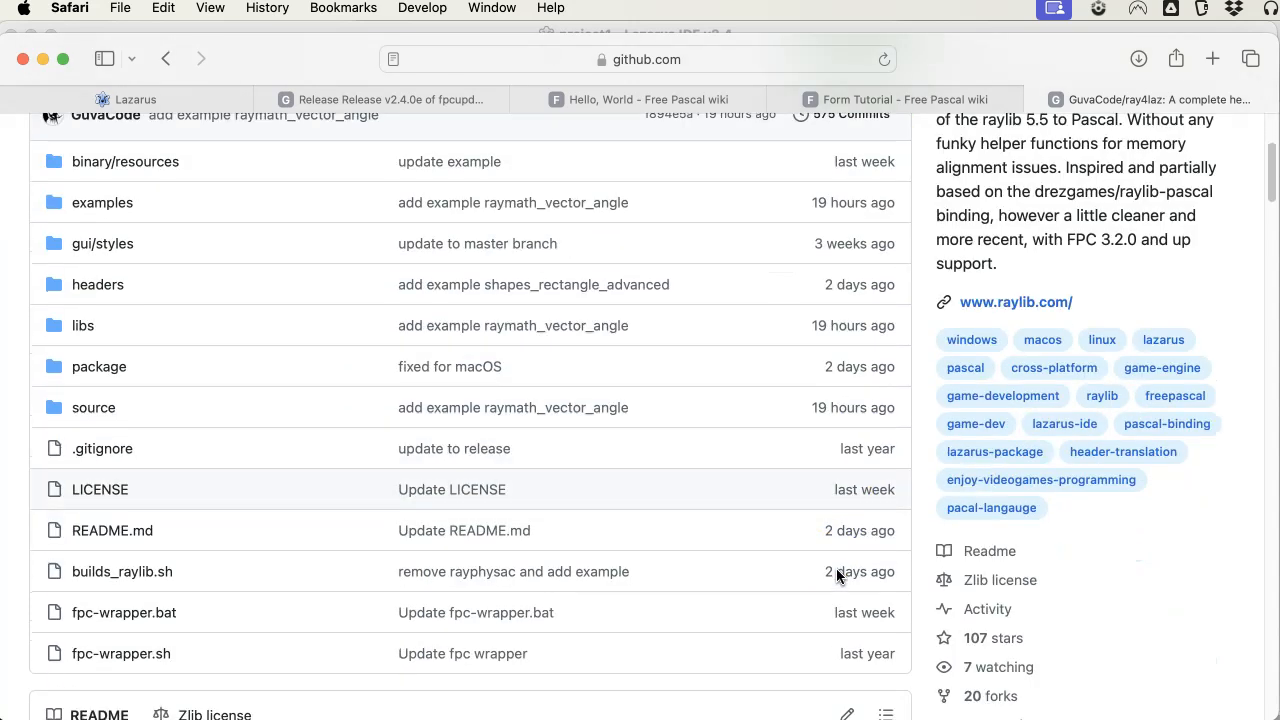
scroll(836, 568, "down", 1)
left_click(906, 616)
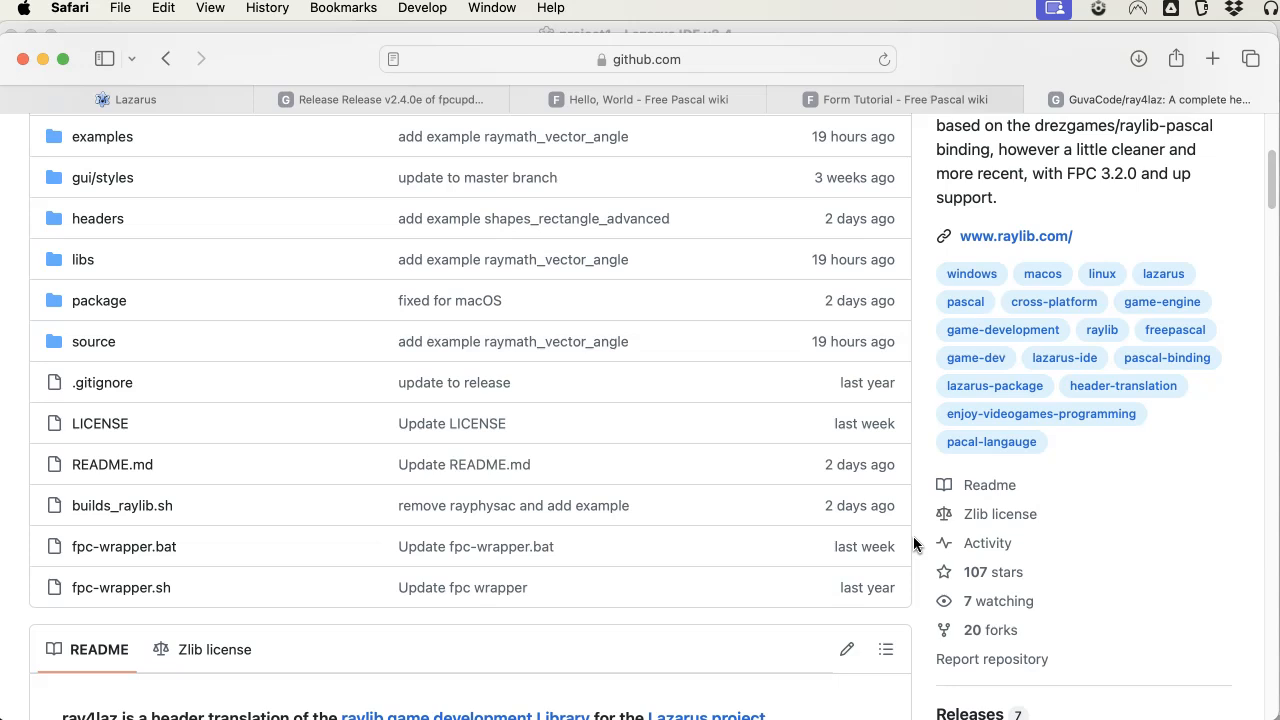
Switch to Lazarus and open and compile ray4laz.lpk from the ray4laz-main package folder.
key("super+Tab")
key("super+Tab")
key("super+Tab")
key("super+Tab")
key("super+shift+Tab")
key("super+shift+Tab")
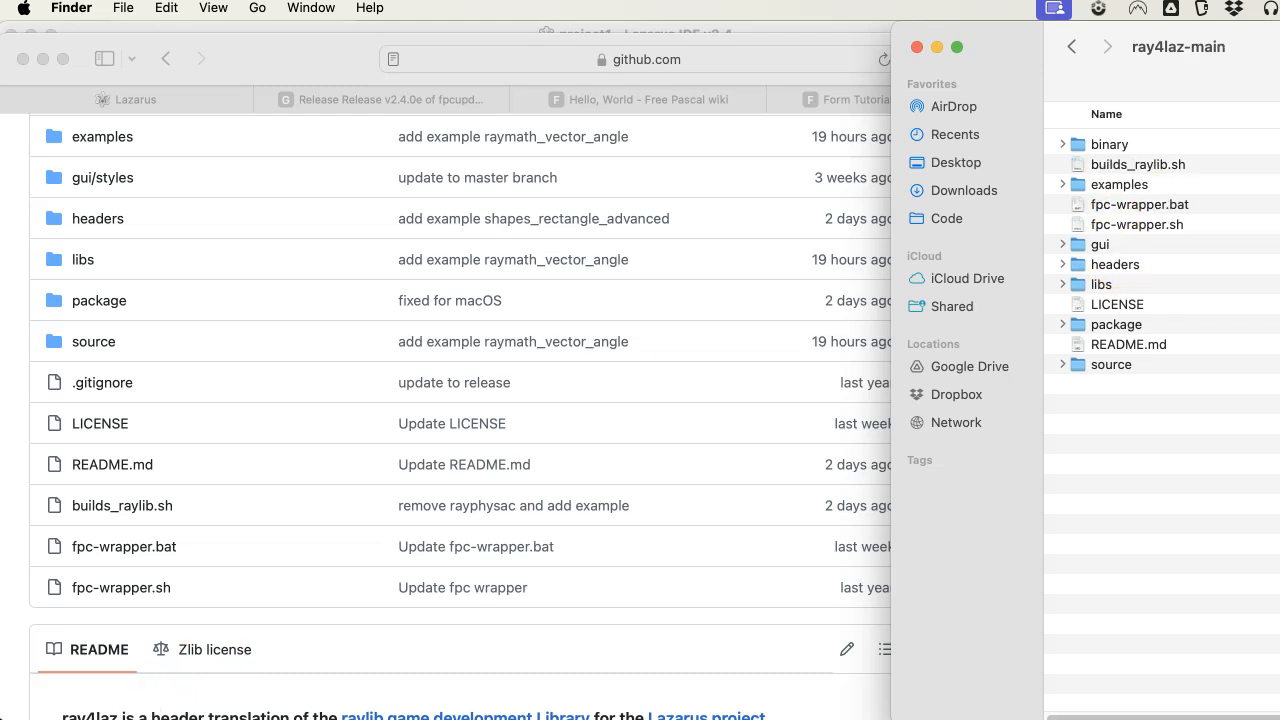
key("super+Tab")
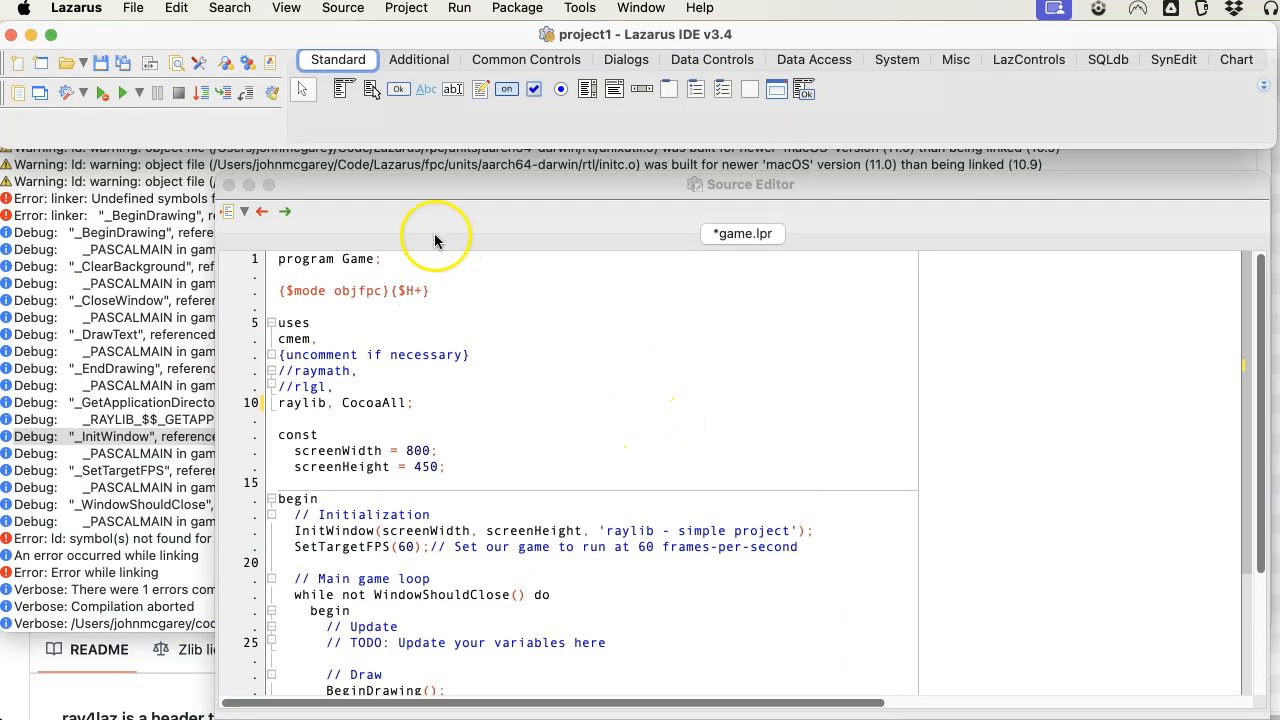
left_click(517, 8)
left_click(530, 77)
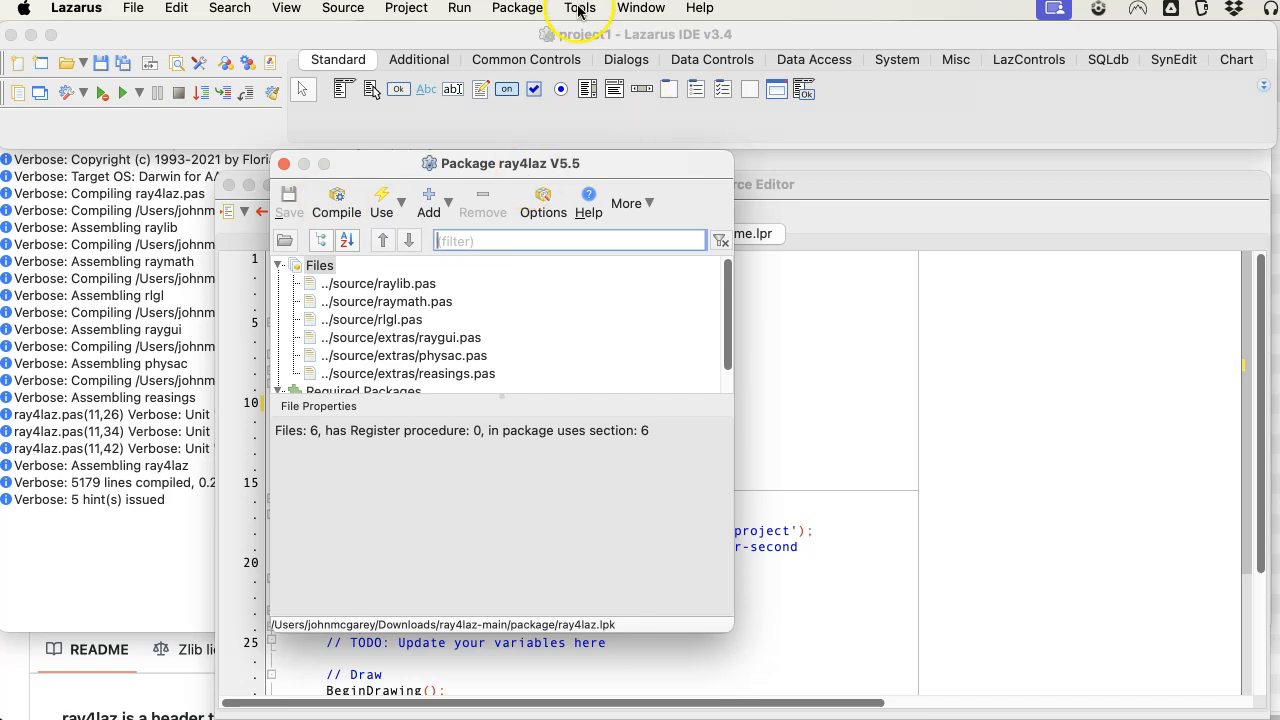
left_click(578, 10)
left_click(640, 80)
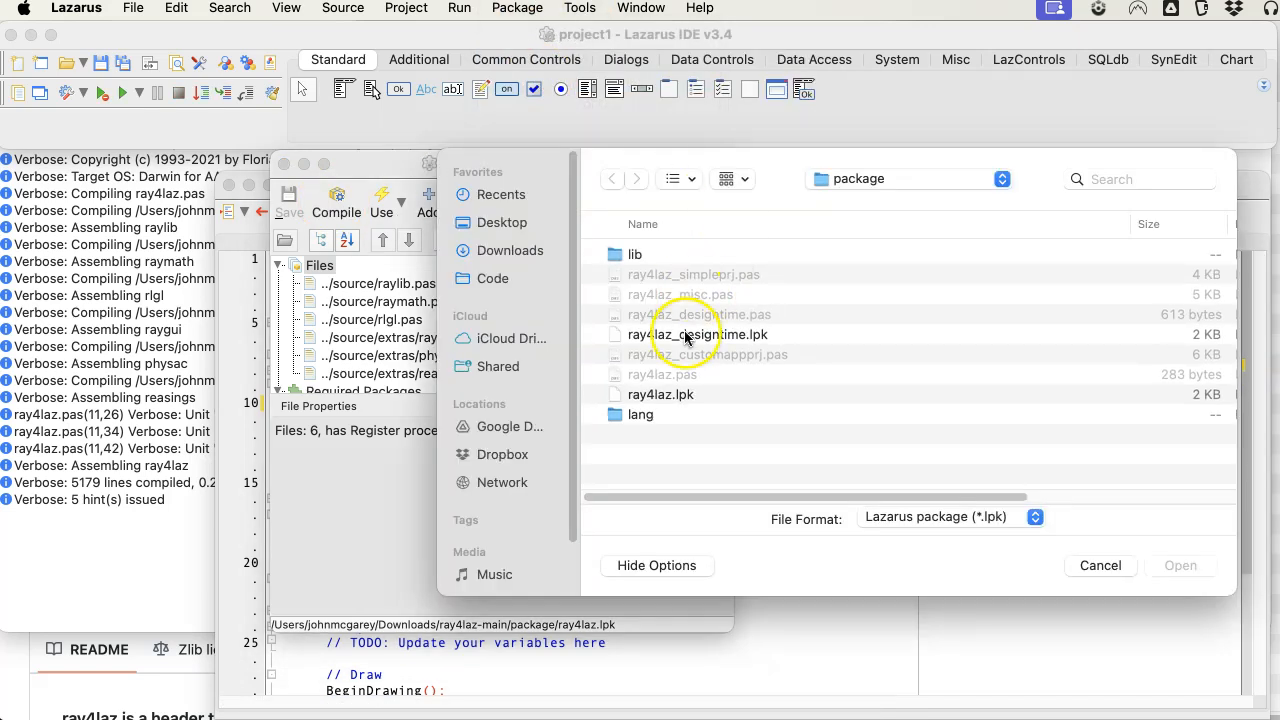
Open and compile ray4laz_designtime.lpk from the ray4laz-main package folder.
double_click(686, 251)
key("super+Tab")
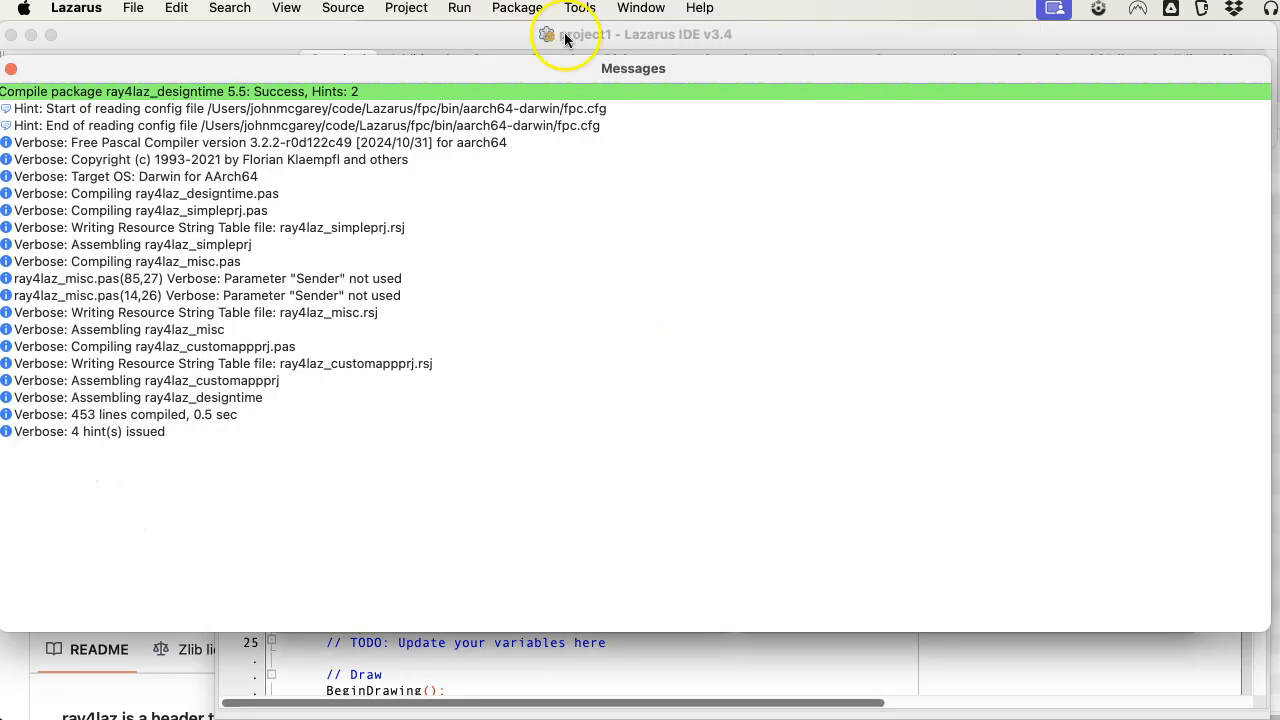
left_click(868, 181)
left_click(868, 183)
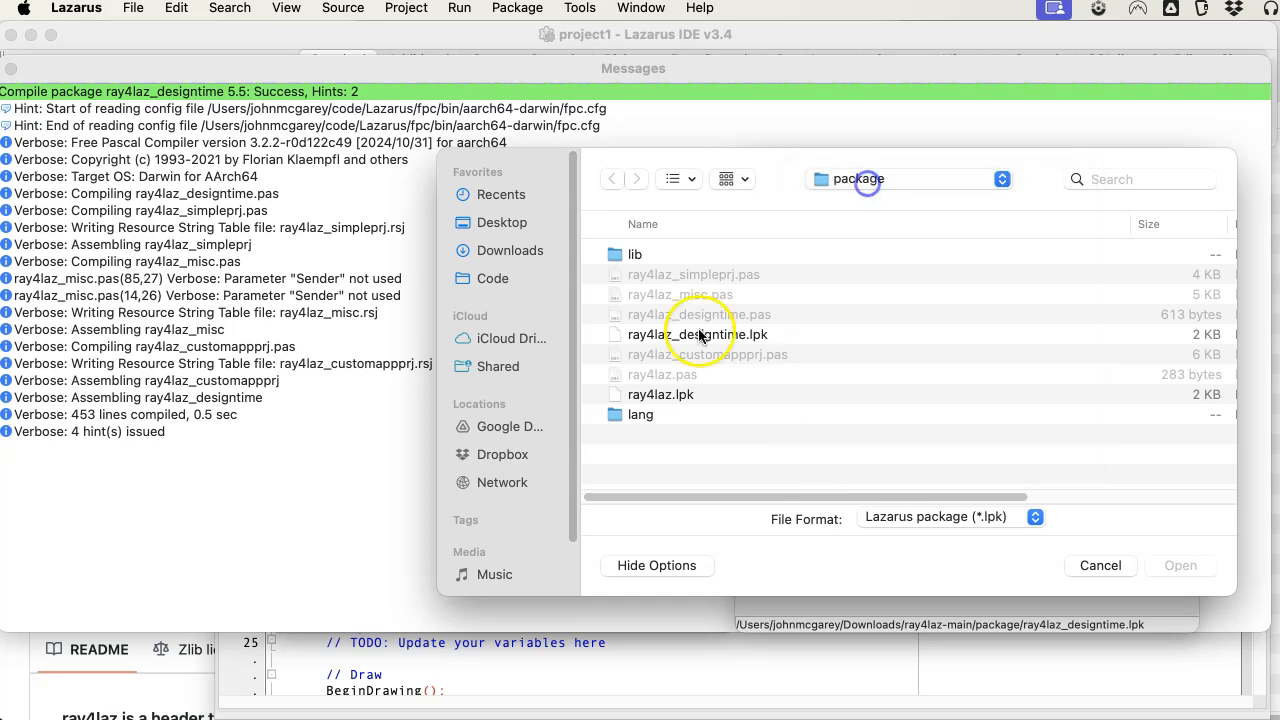
double_click(700, 335)
Install the ray4laz_designtime package into the IDE and run the Raylib simple project.
left_click(797, 198)
left_click(849, 197)
left_click(866, 258)
left_click(893, 428)
left_click(880, 470)
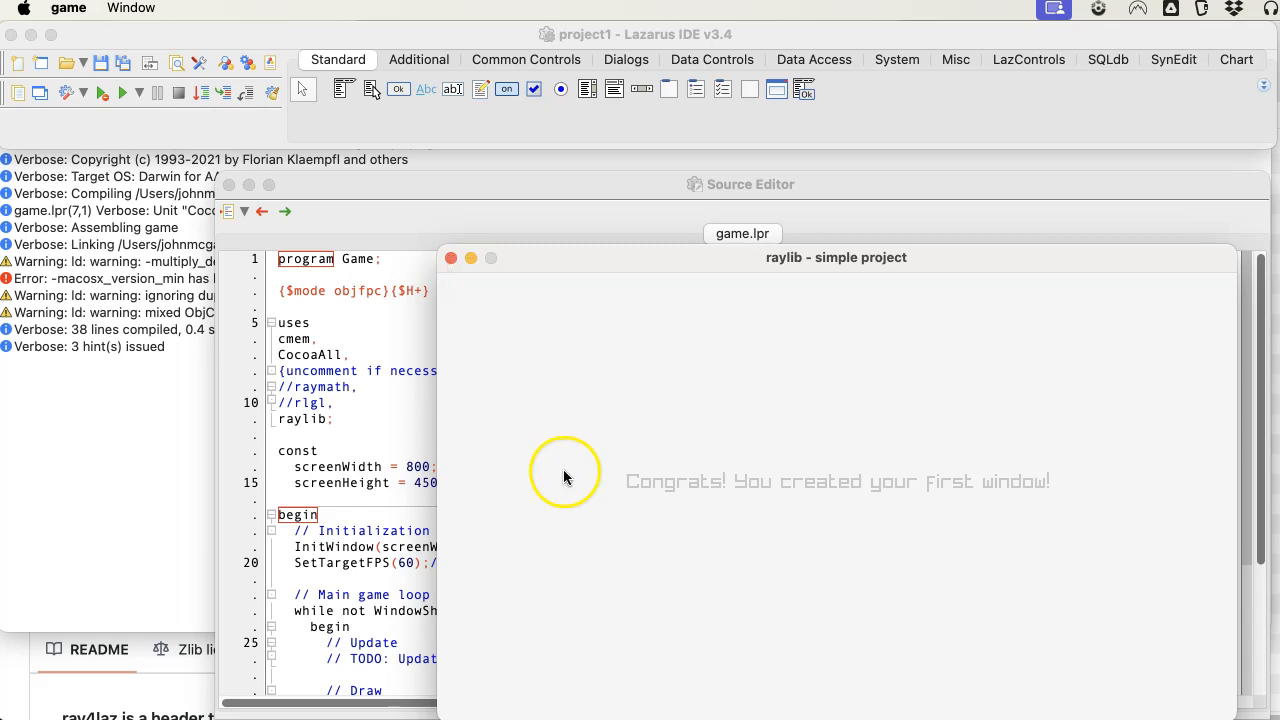
Switch to Safari and compare the main branch files with the latest release on the ray4laz repository page.
left_click(166, 697)
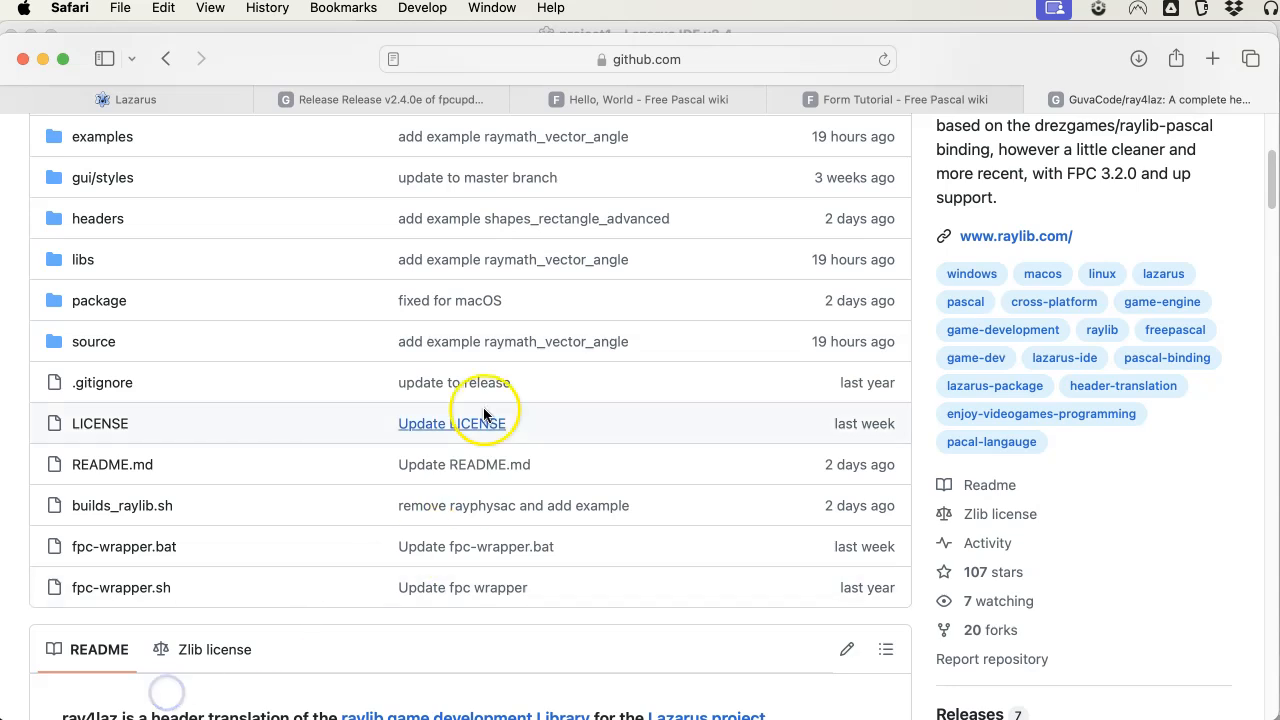
scroll(483, 407, "up", 5)
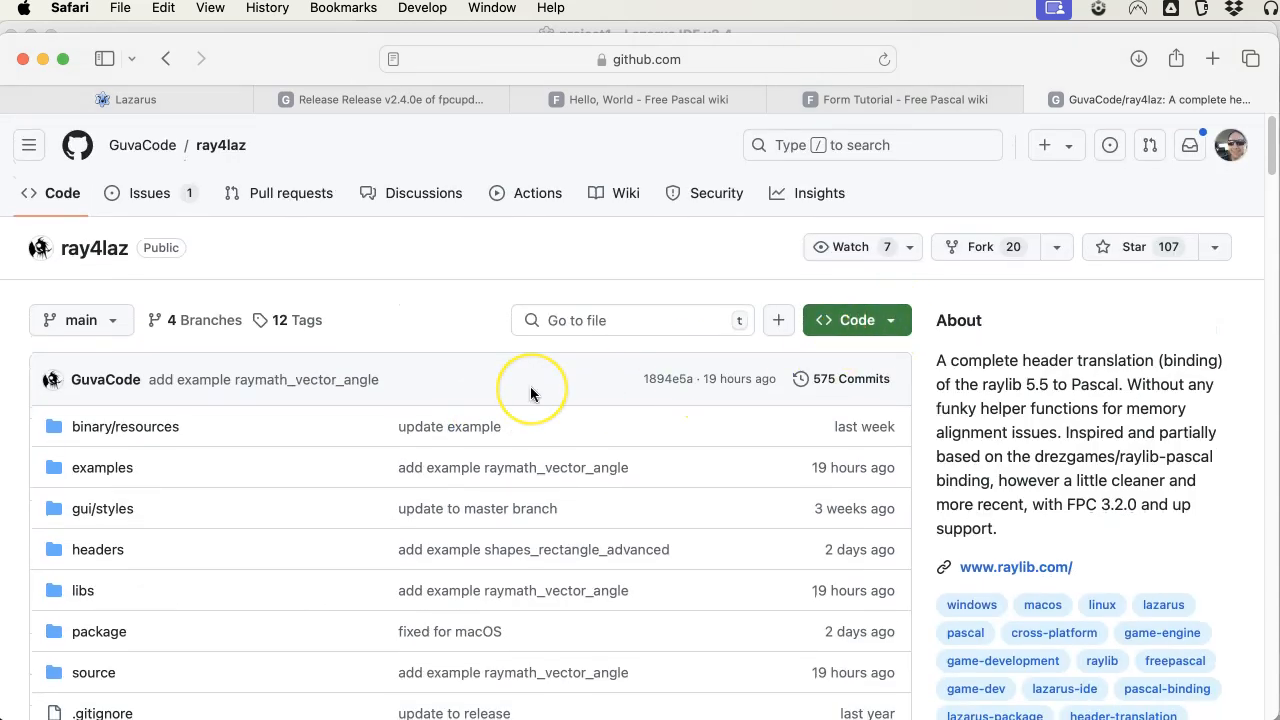
scroll(530, 386, "down", 5)
key("super+Tab")
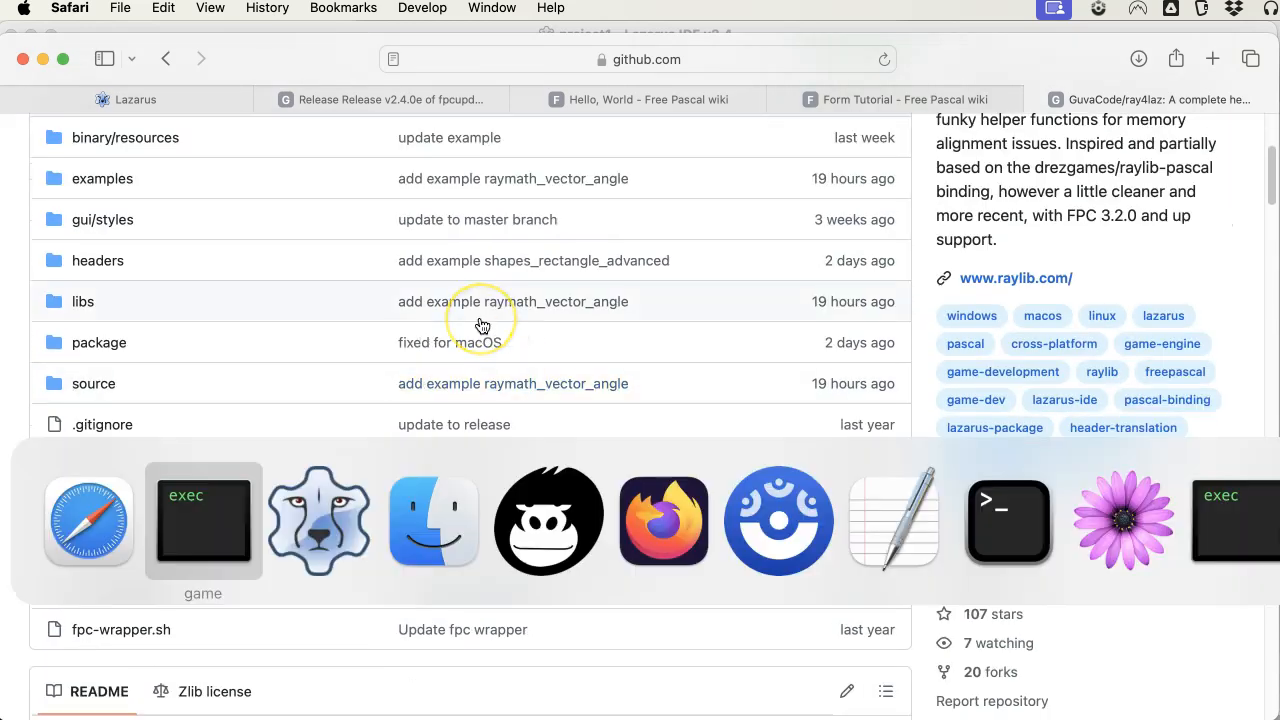
key("Escape")
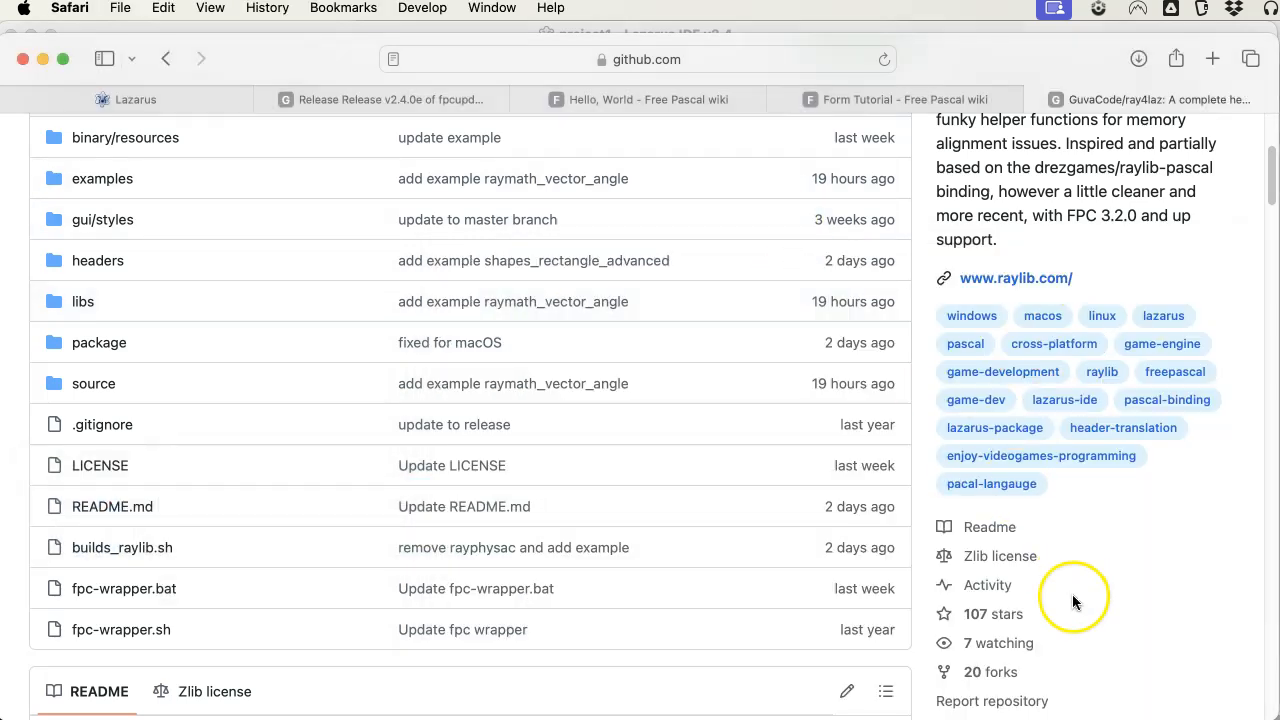
scroll(1074, 597, "down", 5)
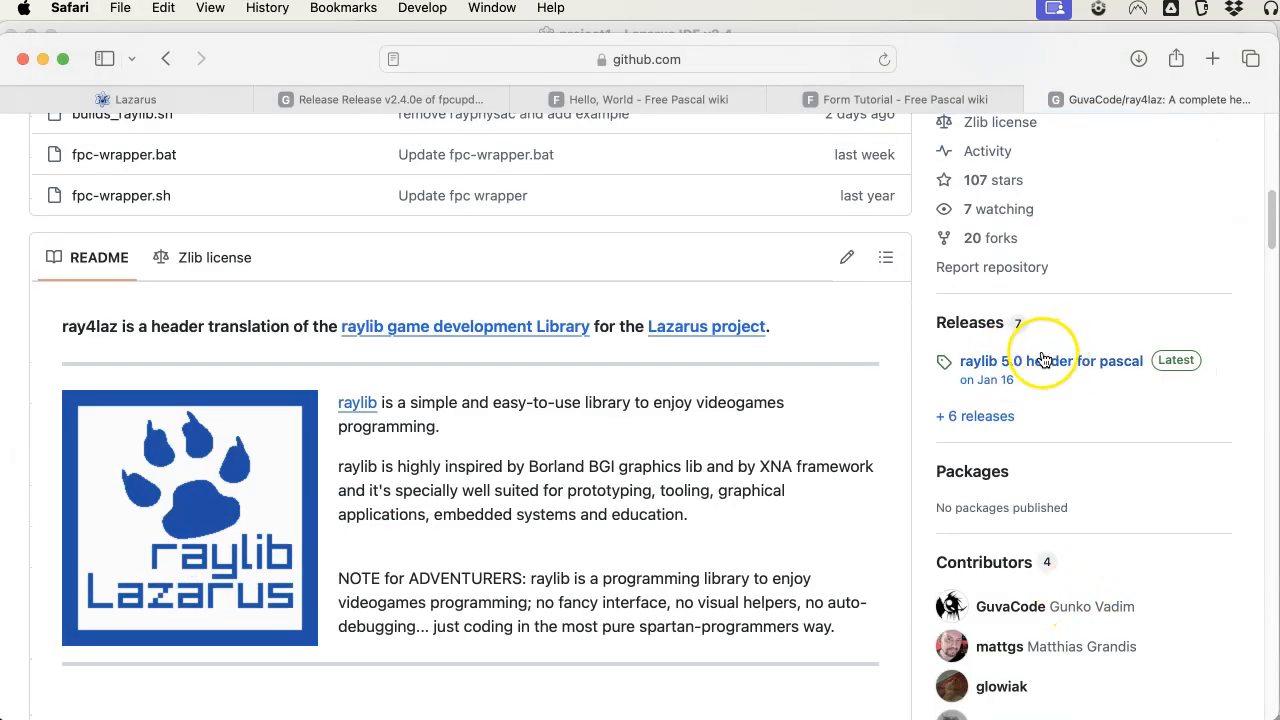
scroll(702, 427, "up", 8)
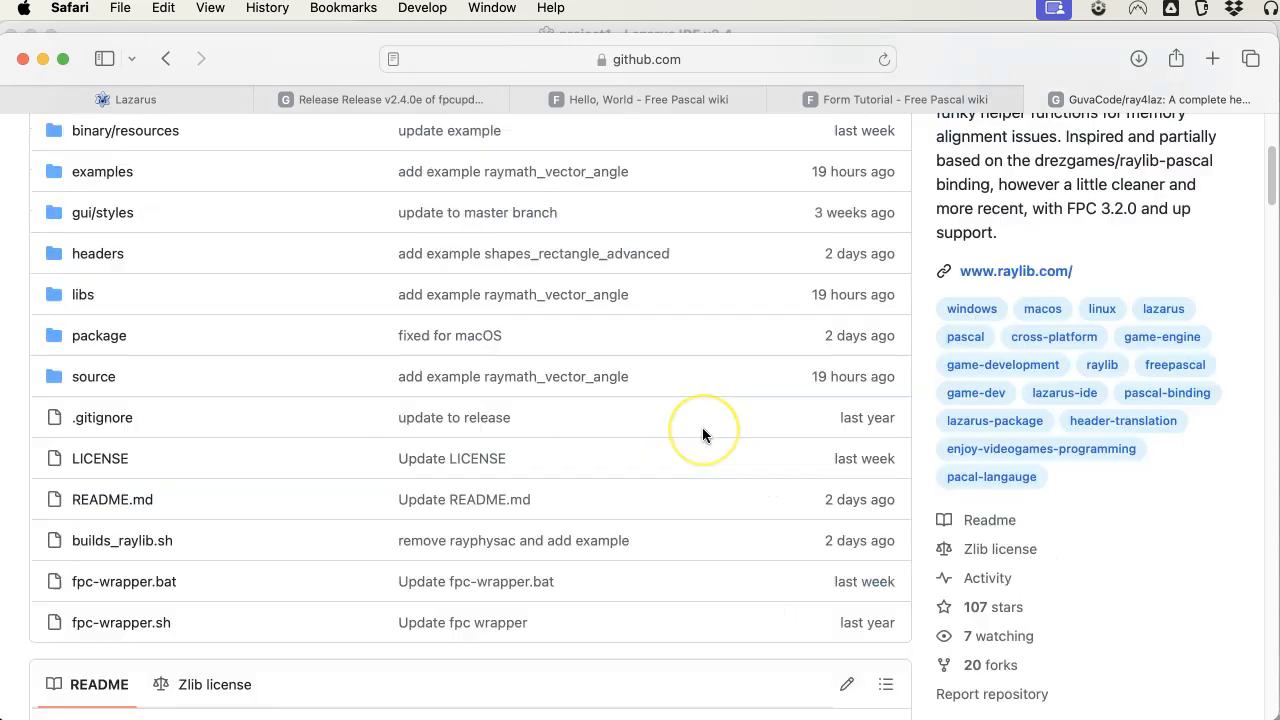
Switch through Lazarus to fpcupdeluxe and view the available FPC and Lazarus versions.
key("super+Tab")
key("super+Tab")
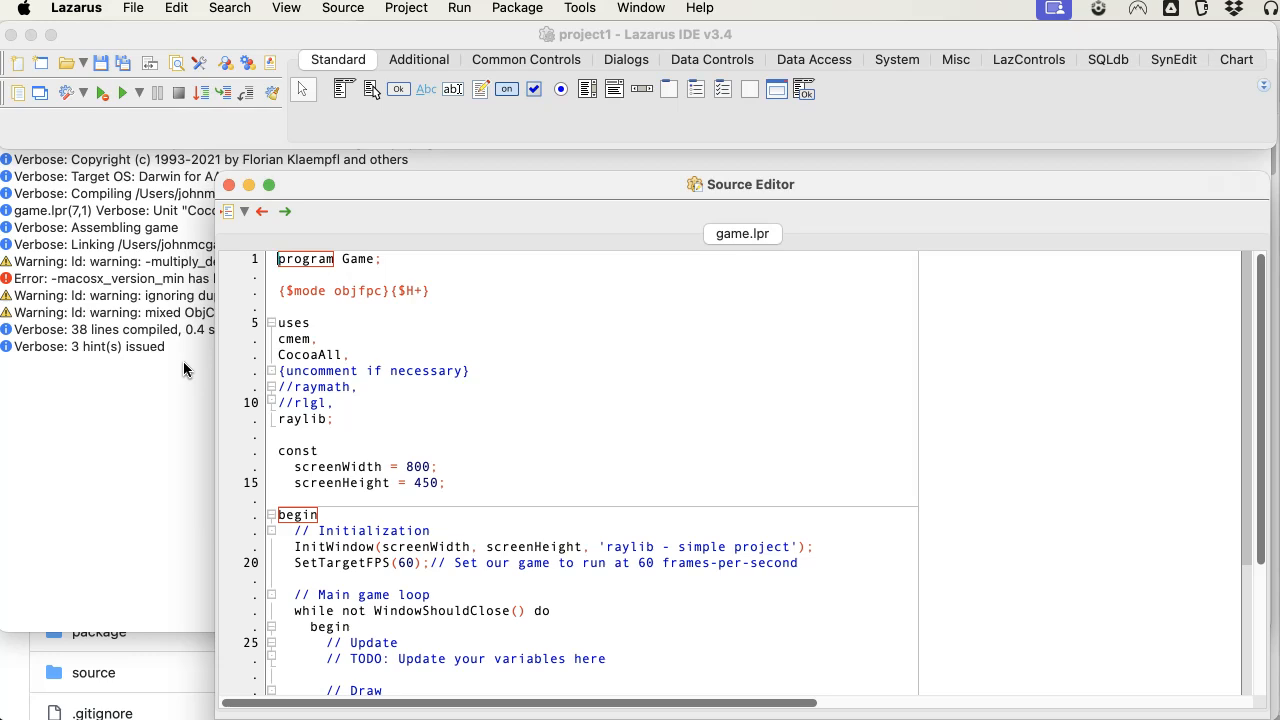
left_click(169, 402)
left_click(1240, 715)
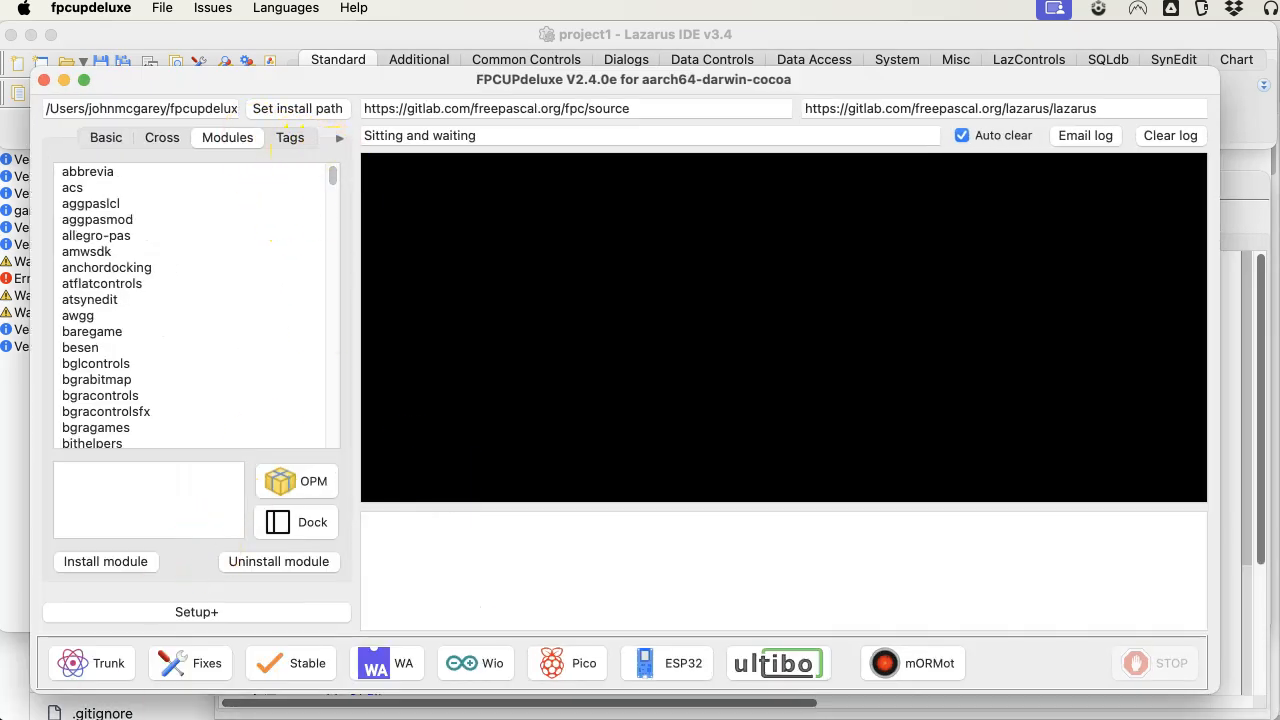
left_click(106, 137)
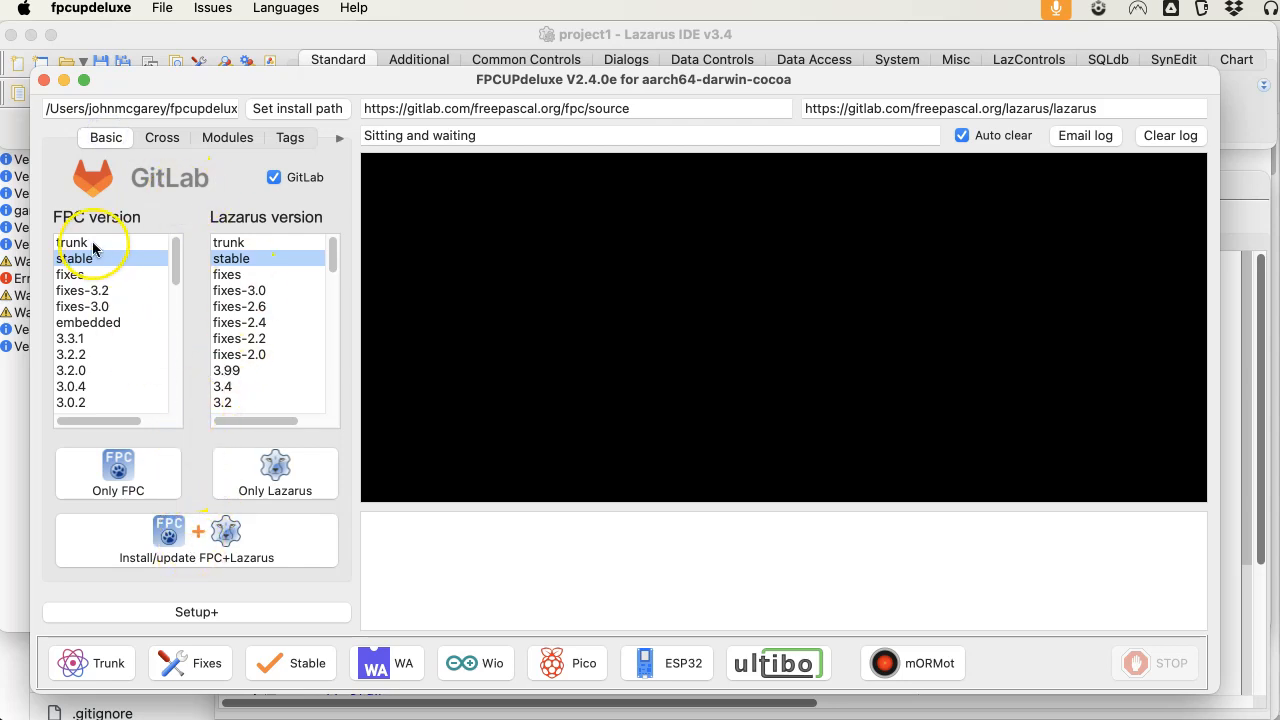
Find ray4laz among the fpcupdeluxe modules and view its description, checking the FPC and Lazarus version selection as well.
left_click(226, 137)
scroll(258, 283, "down", 15)
scroll(258, 287, "down", 15)
scroll(258, 287, "down", 15)
scroll(258, 287, "down", 8)
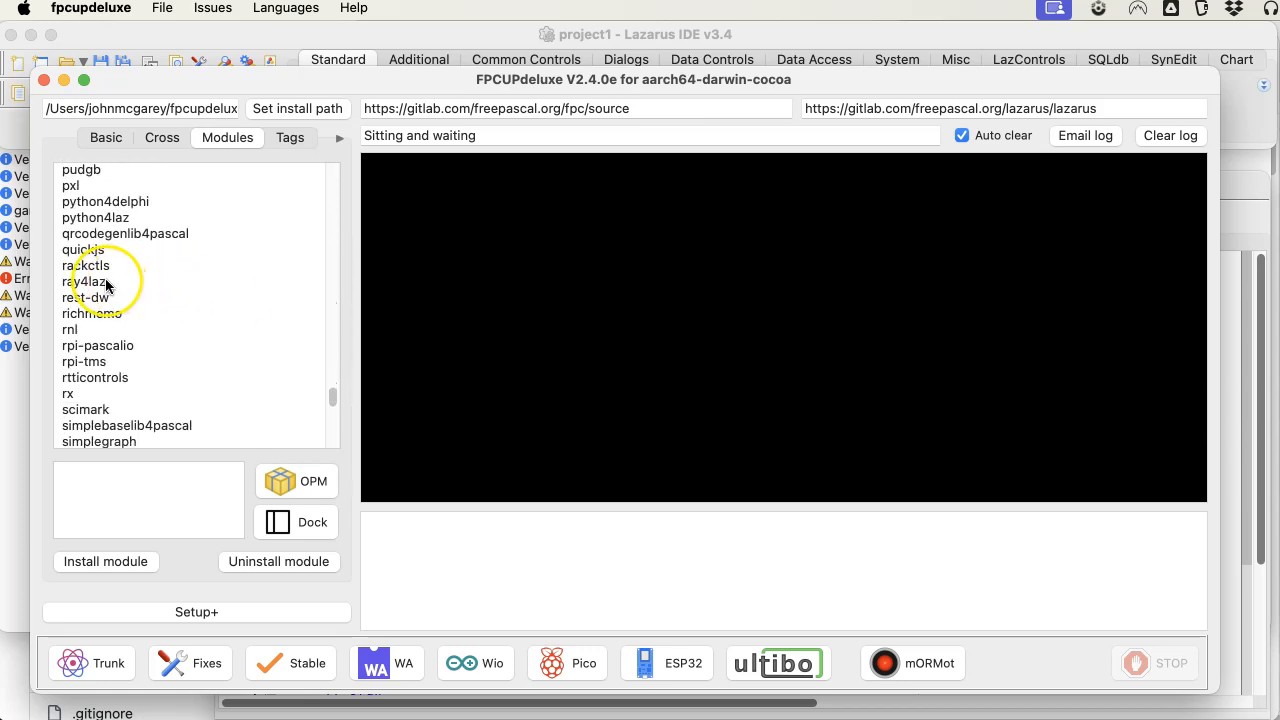
left_click(106, 283)
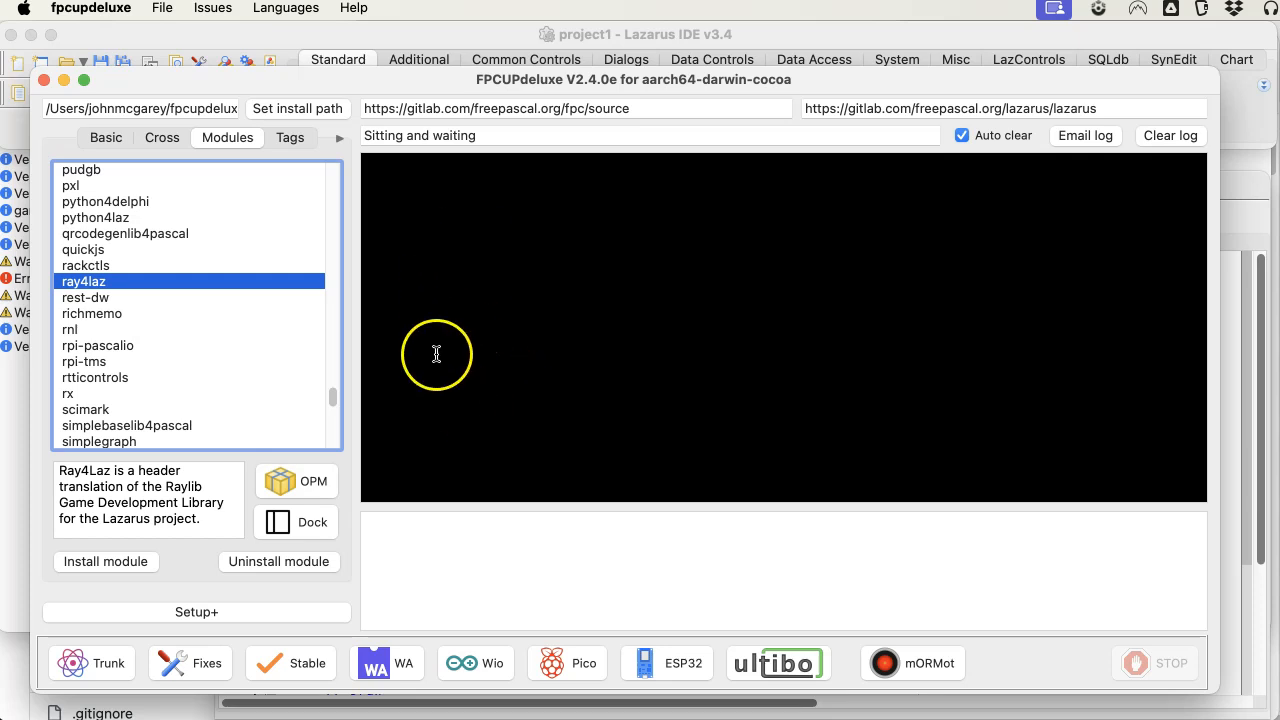
left_click(108, 145)
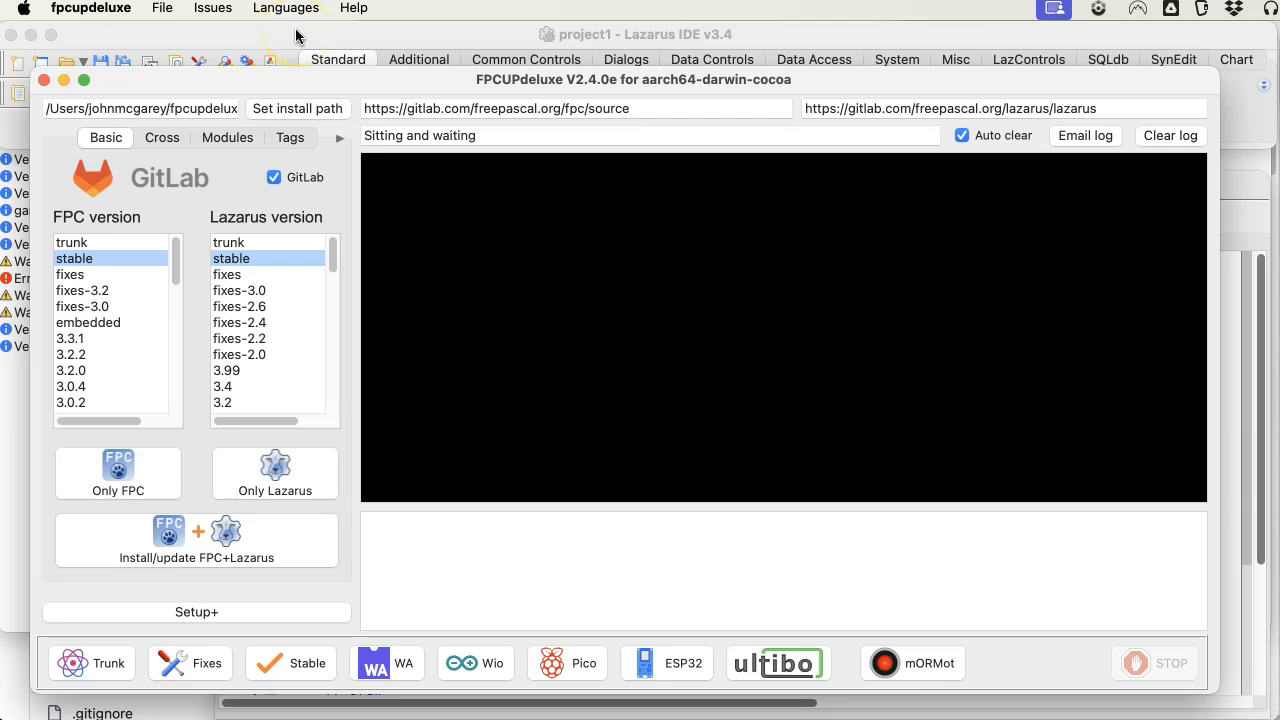
left_click(228, 138)
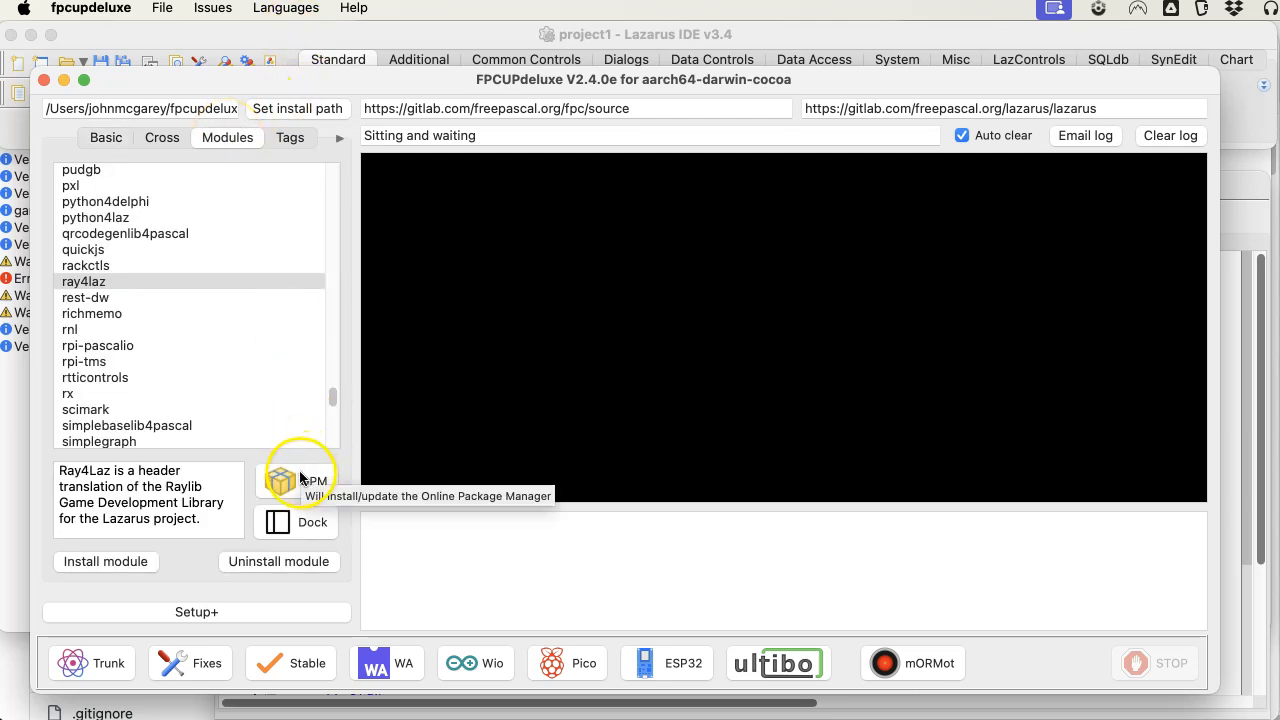
Return to Lazarus and look over the available package commands.
left_click(12, 467)
left_click(516, 9)
left_click(455, 35)
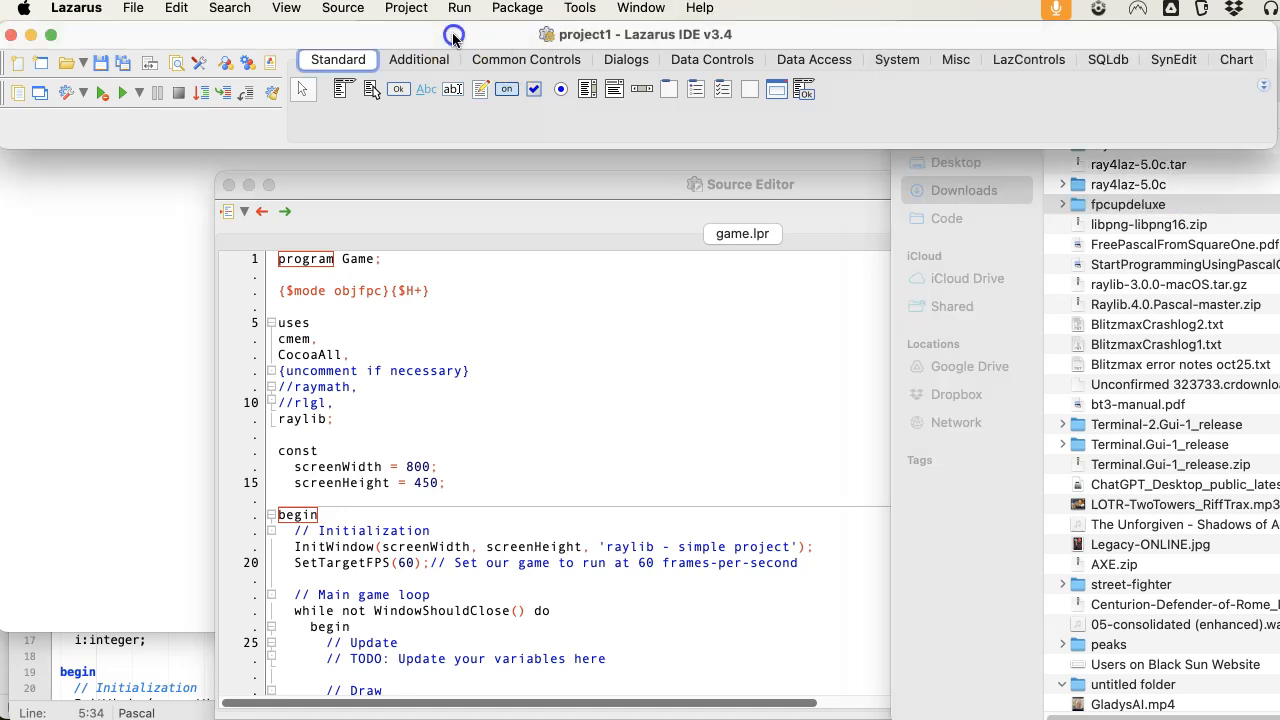
left_click(514, 9)
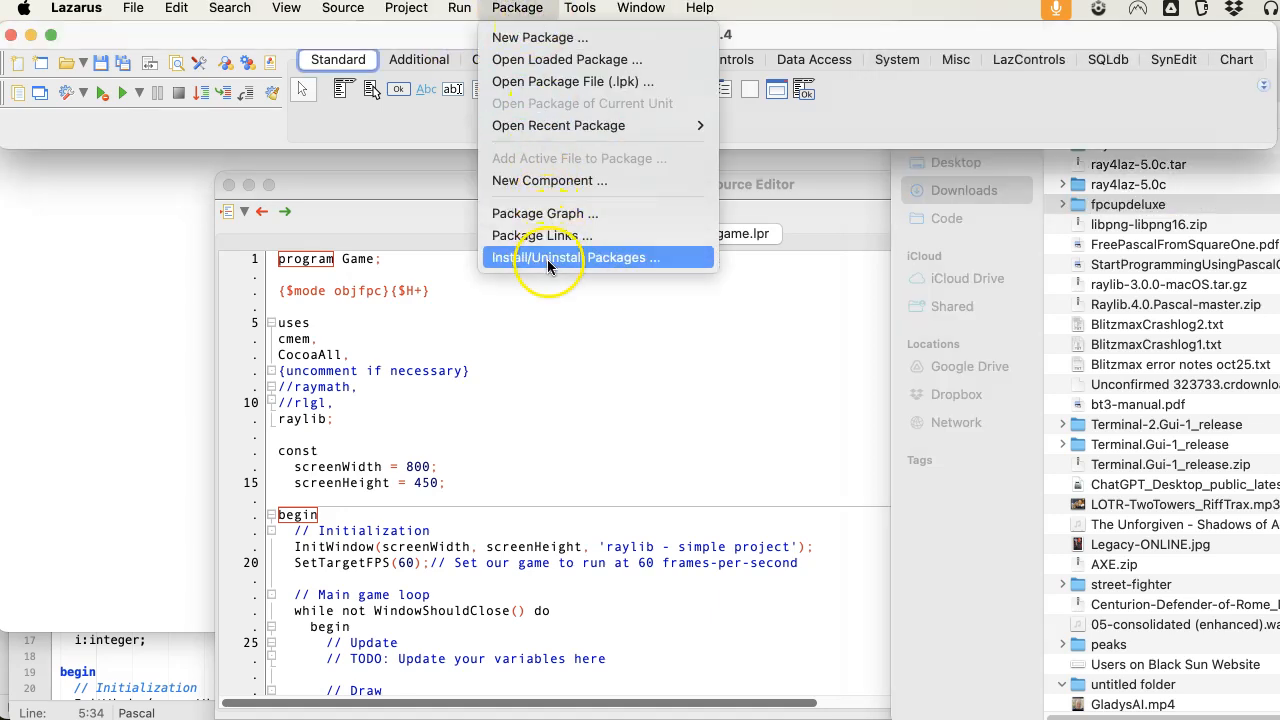
left_click(398, 125)
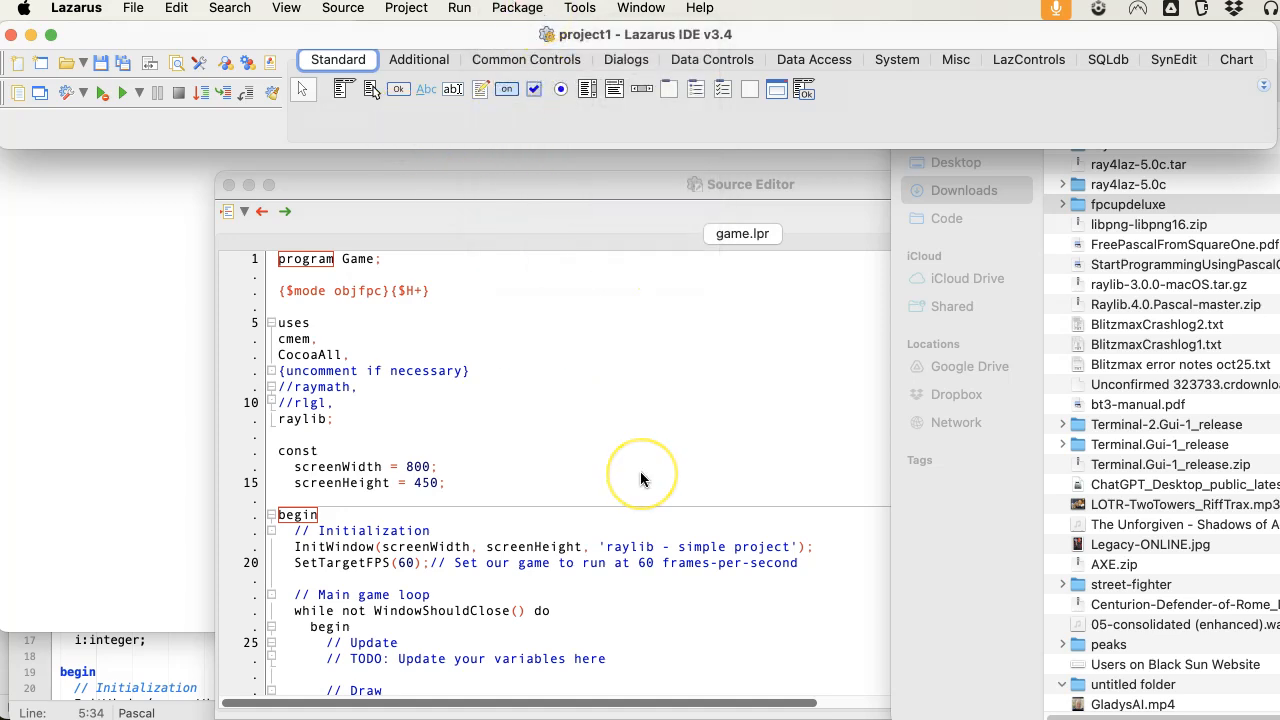
Switch to the running game and close its "raylib - simple project" window.
key("super+Tab")
key("super+Tab")
key("super+shift+Tab")
key("super+shift+Tab")
key("super+Tab")
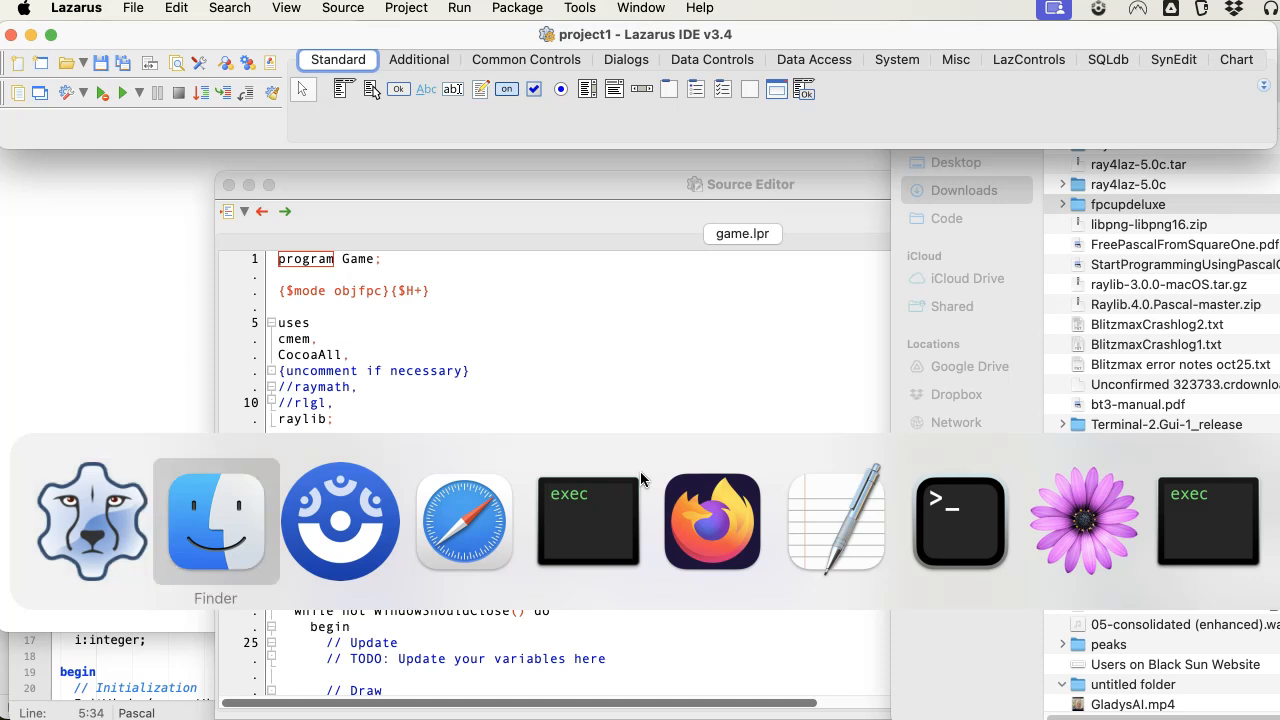
key("super+Tab")
key("super+Tab")
key("super+Tab")
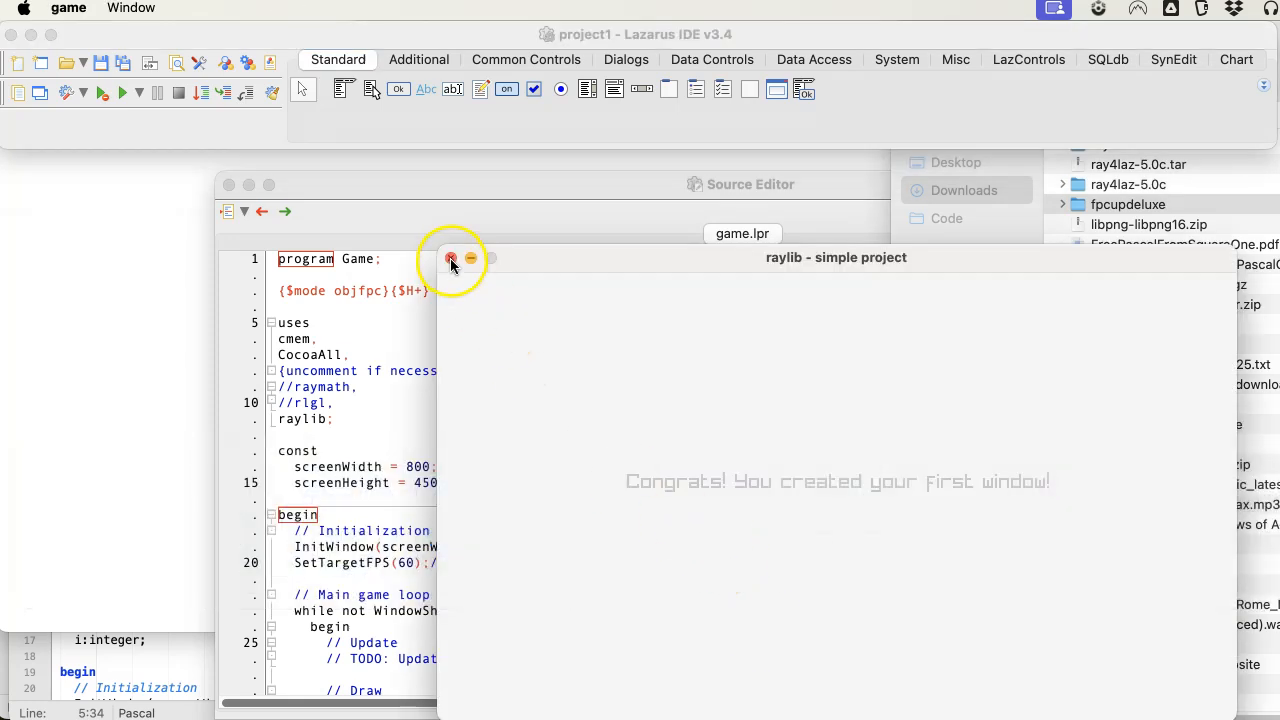
left_click(450, 259)
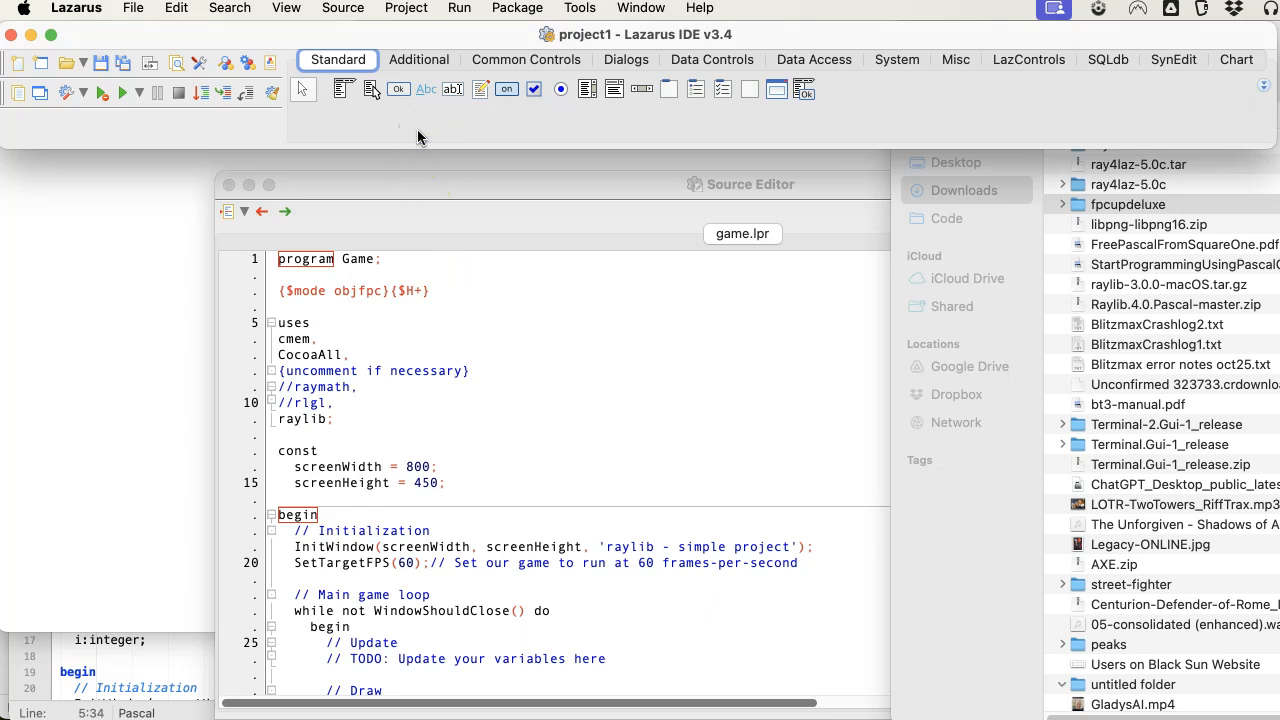
Review the list of installed packages in Install/Uninstall Packages down to its end and close the dialog.
left_click(580, 8)
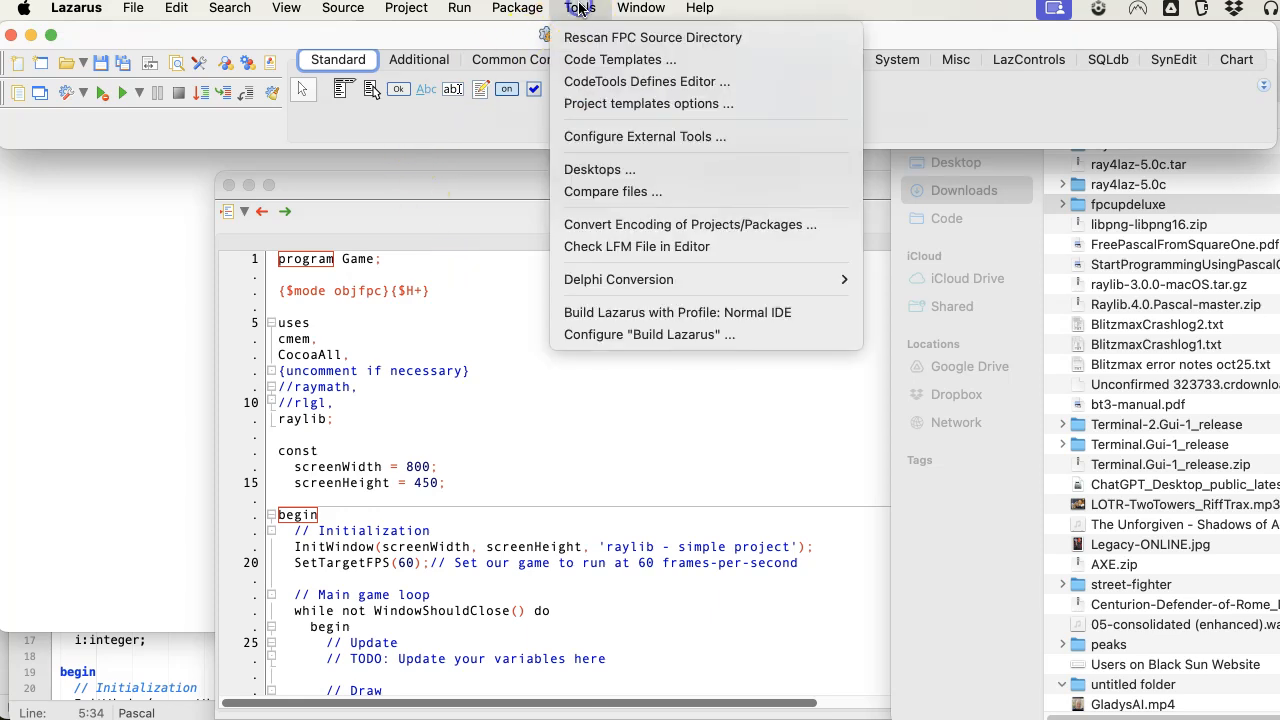
mouse_move(517, 8)
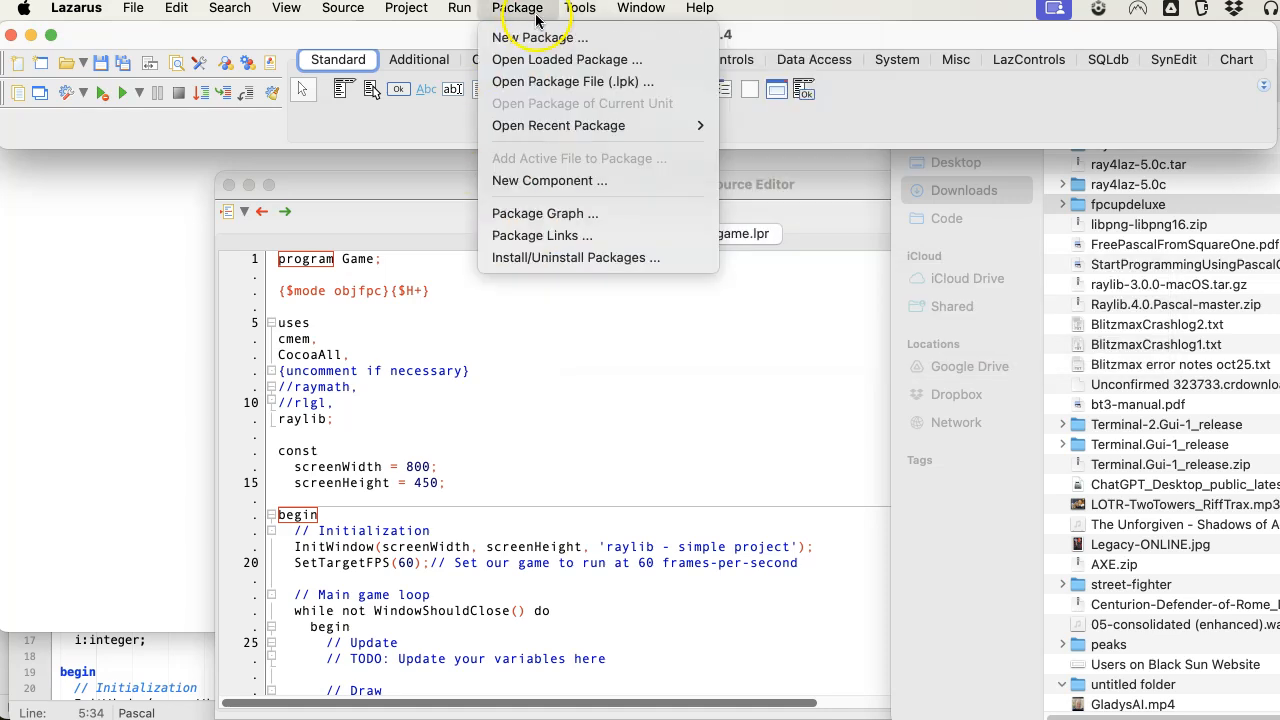
left_click(519, 257)
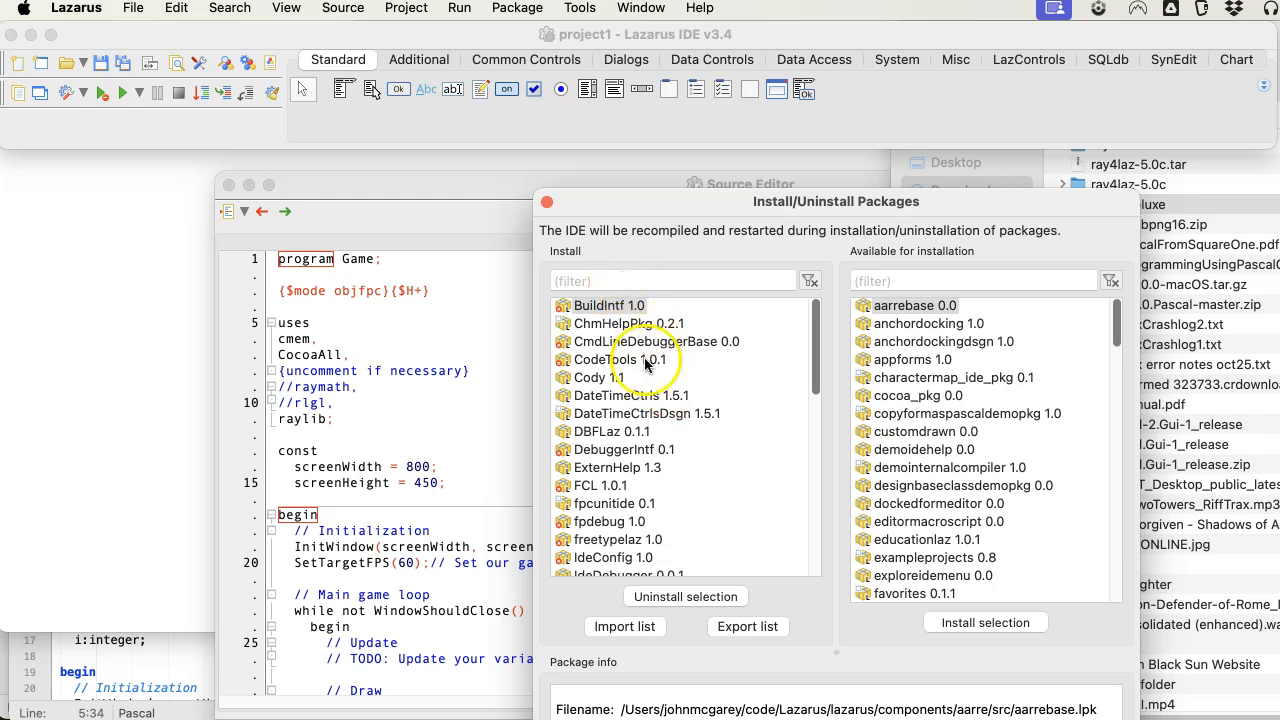
scroll(646, 380, "down", 10)
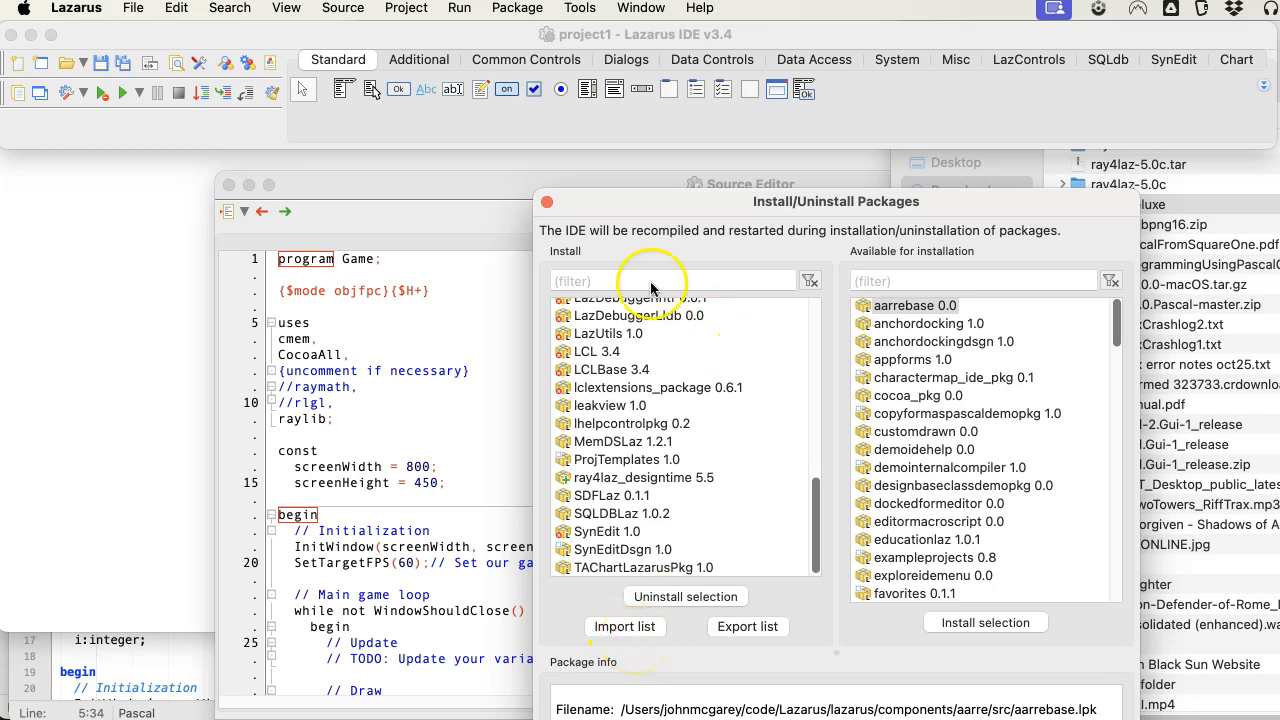
left_click(547, 202)
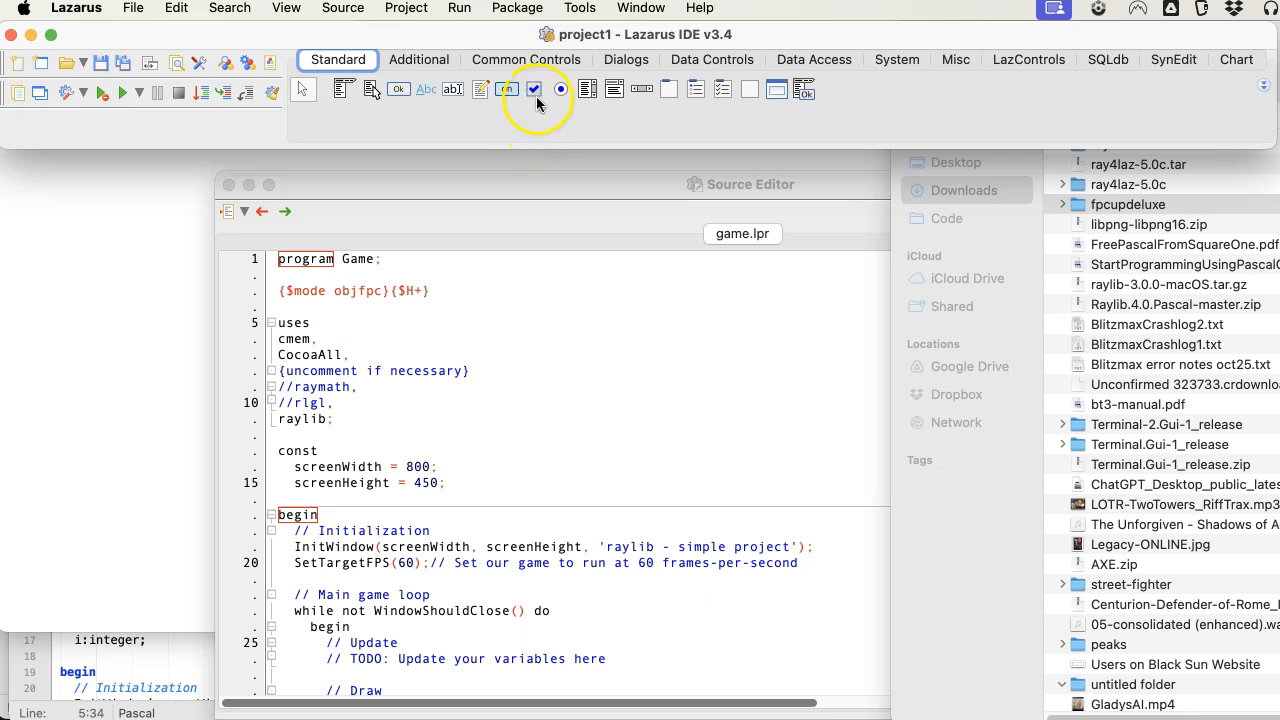
left_click(577, 9)
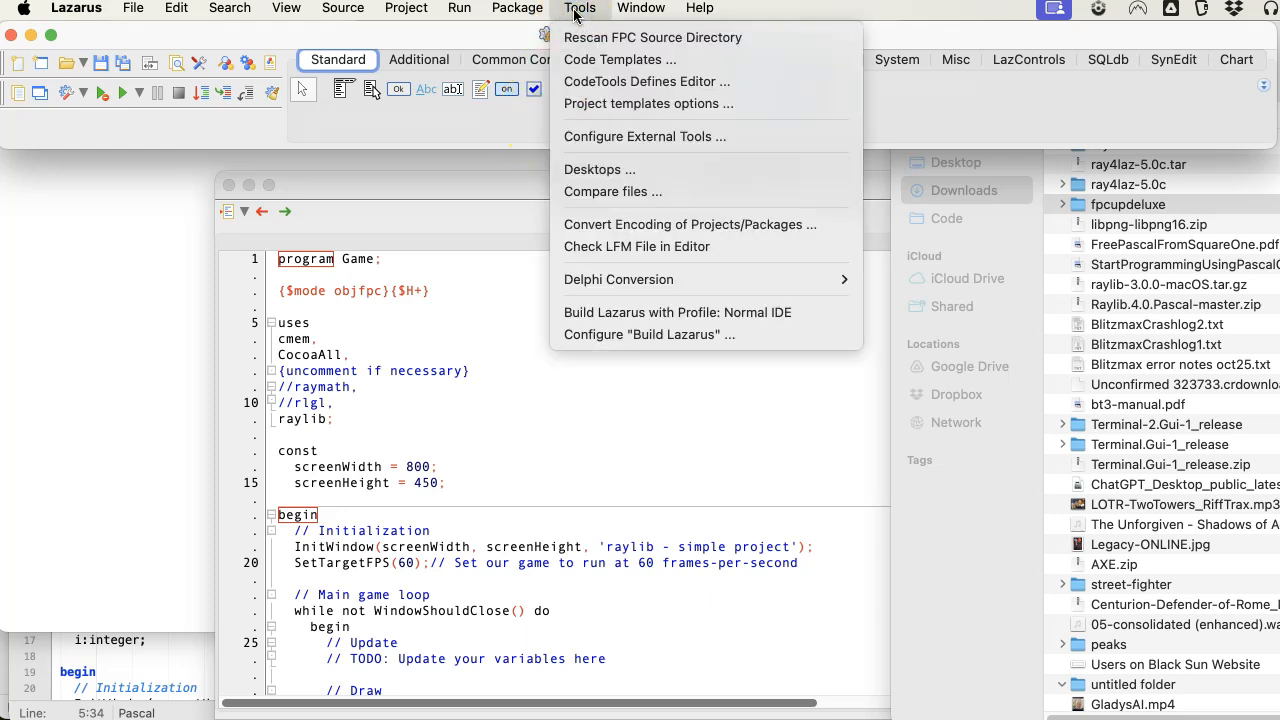
left_click(533, 10)
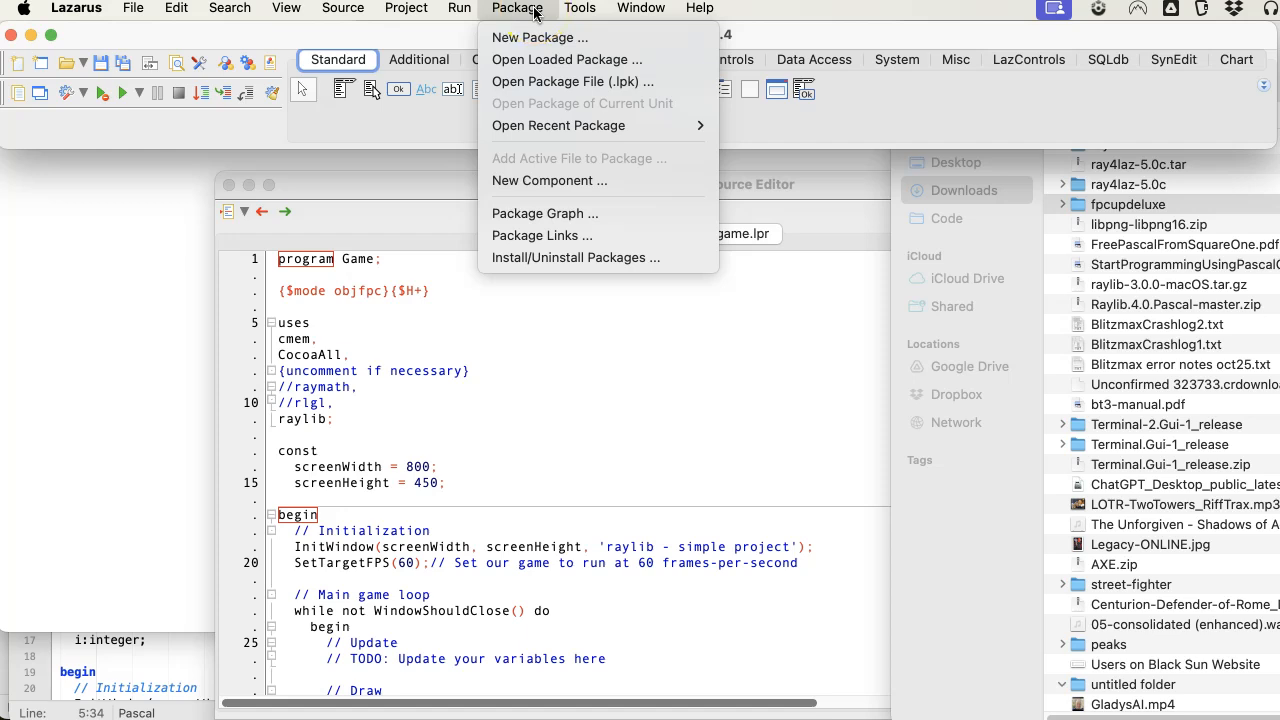
left_click(533, 10)
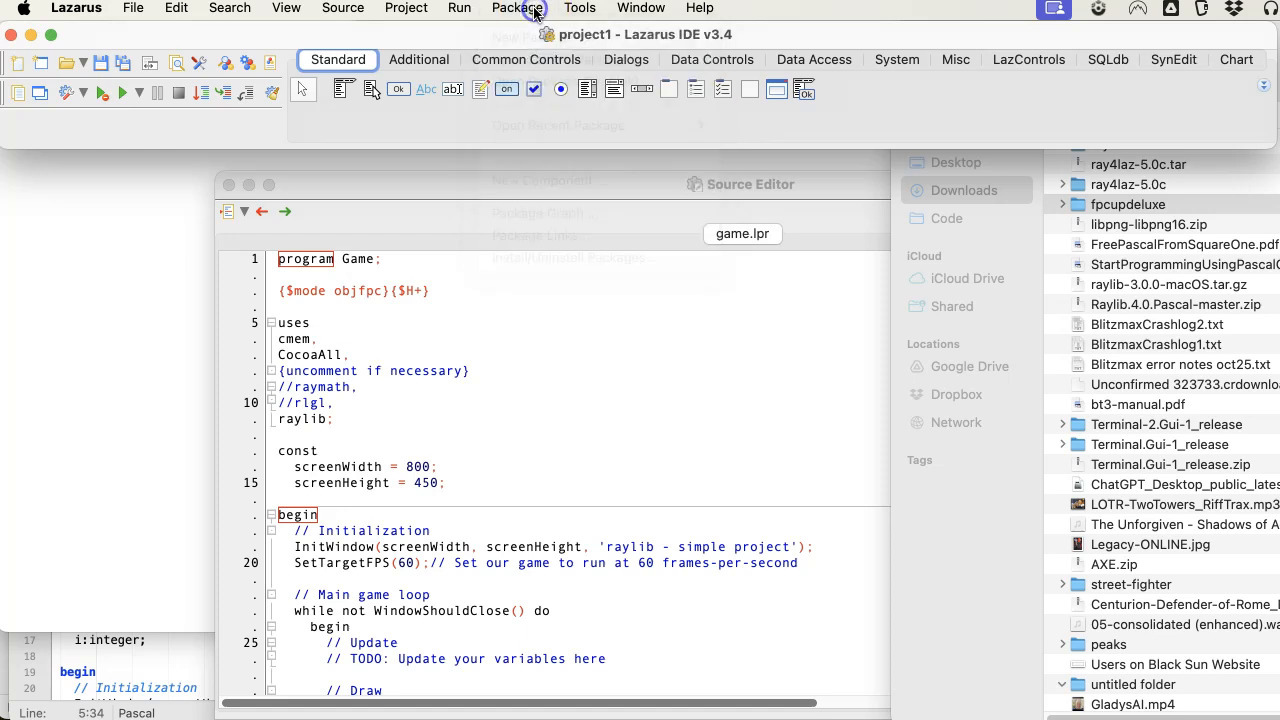
Create a new project from the "raylib simple project" template.
left_click(141, 11)
left_click(181, 88)
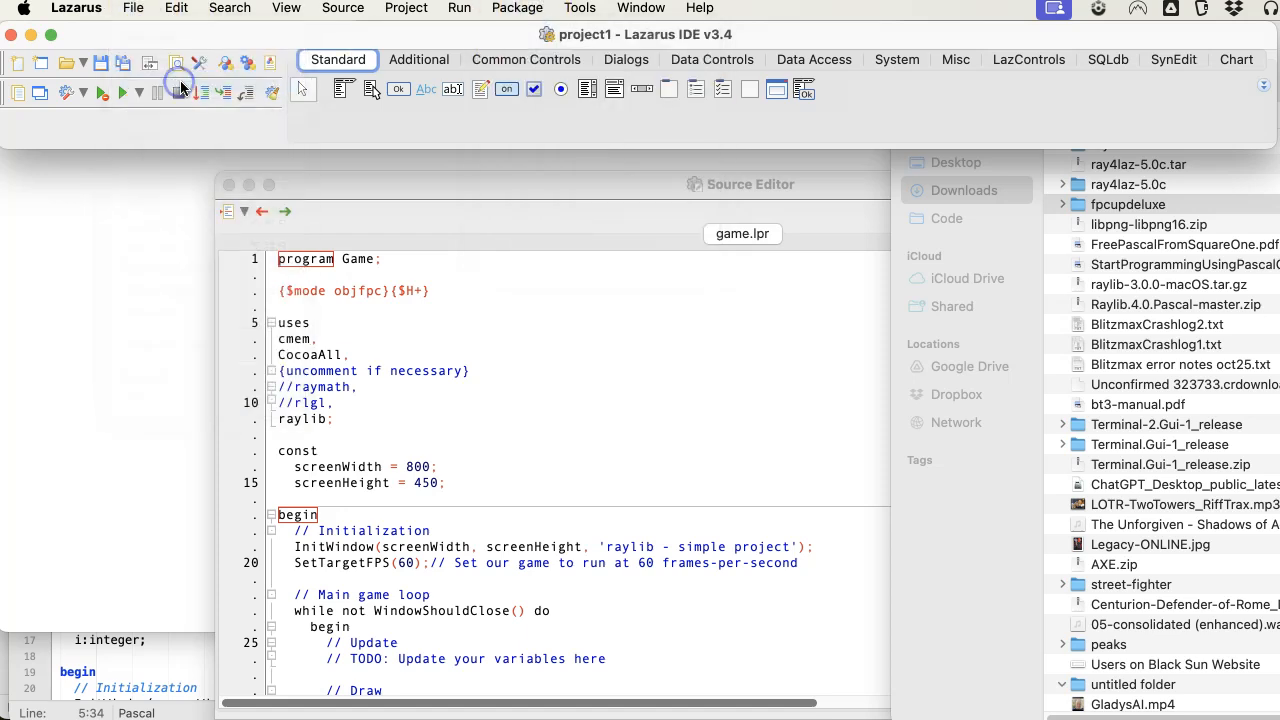
scroll(565, 410, "down", 3)
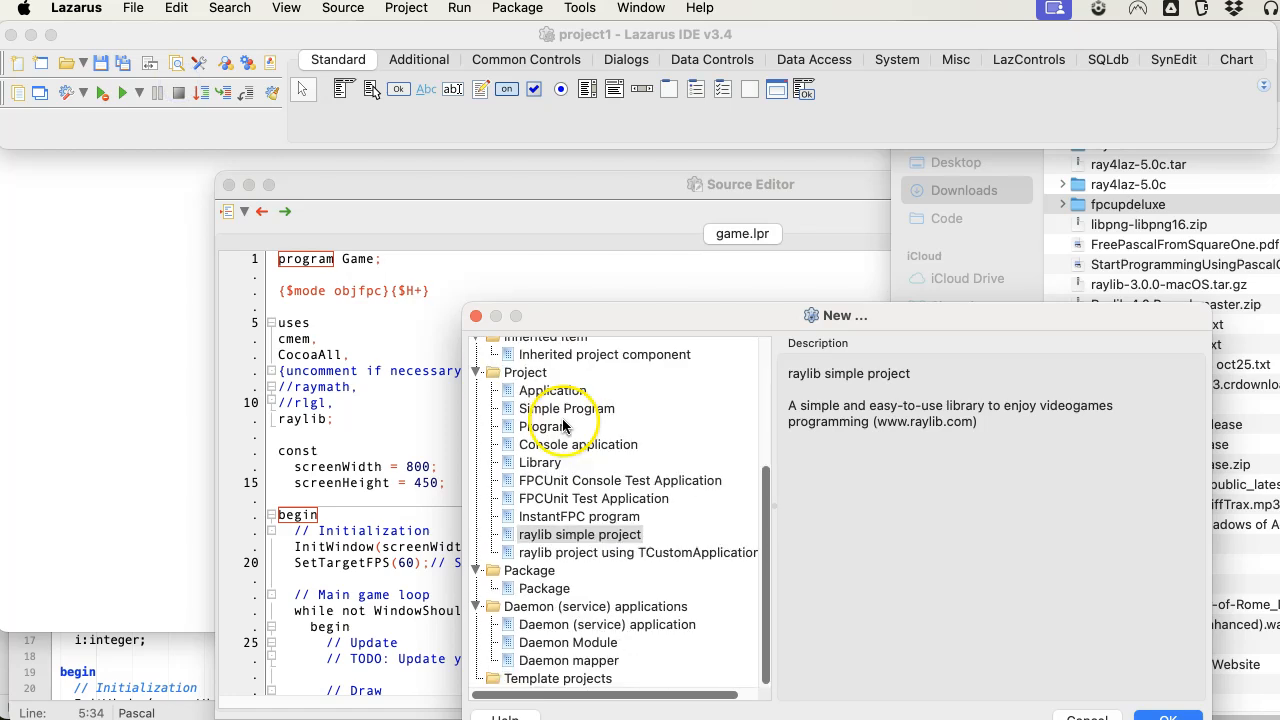
double_click(560, 536)
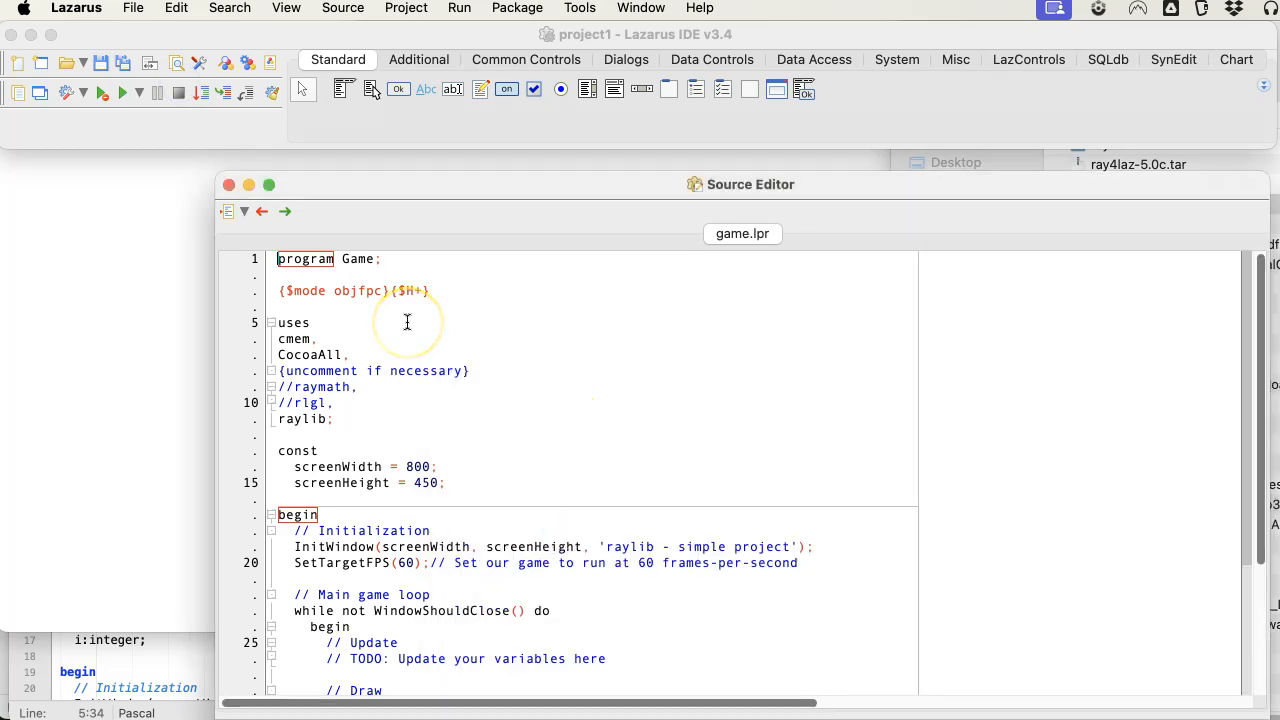
Build and run the new project, close its "raylib - simple project" window and return to the code of game.lpr.
key("super+r")
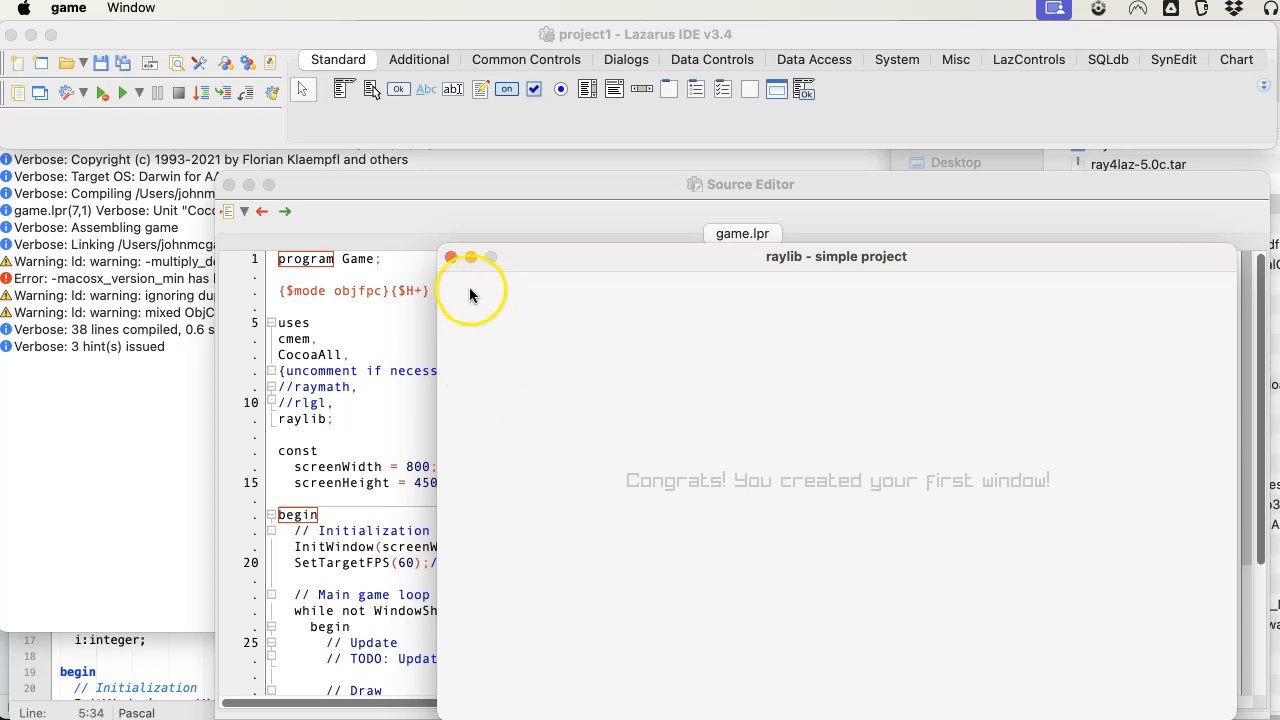
left_click(451, 257)
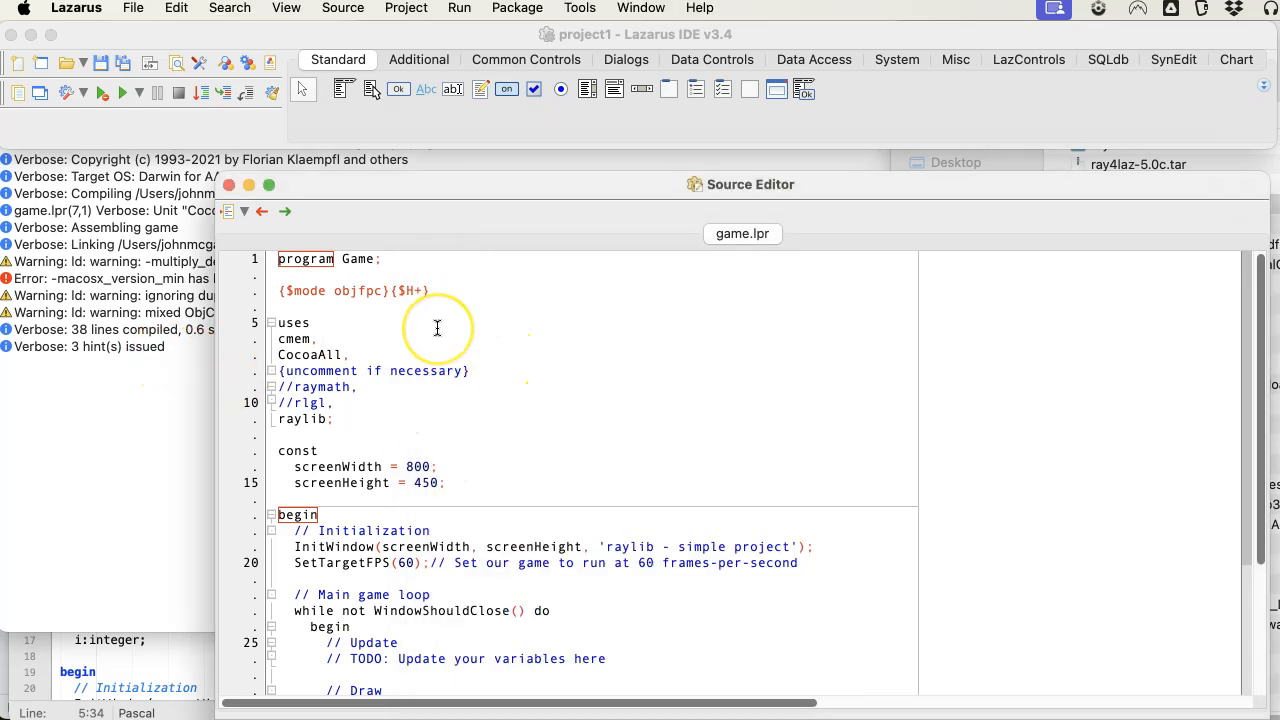
left_click(315, 337)
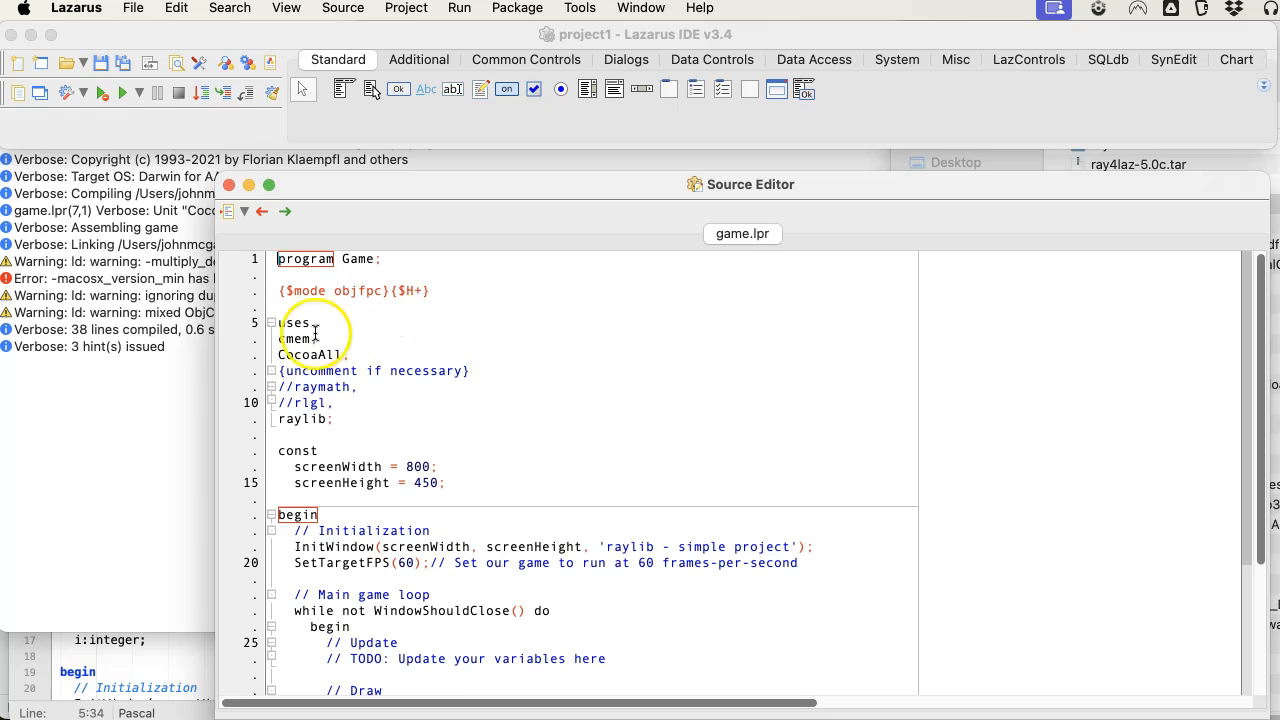